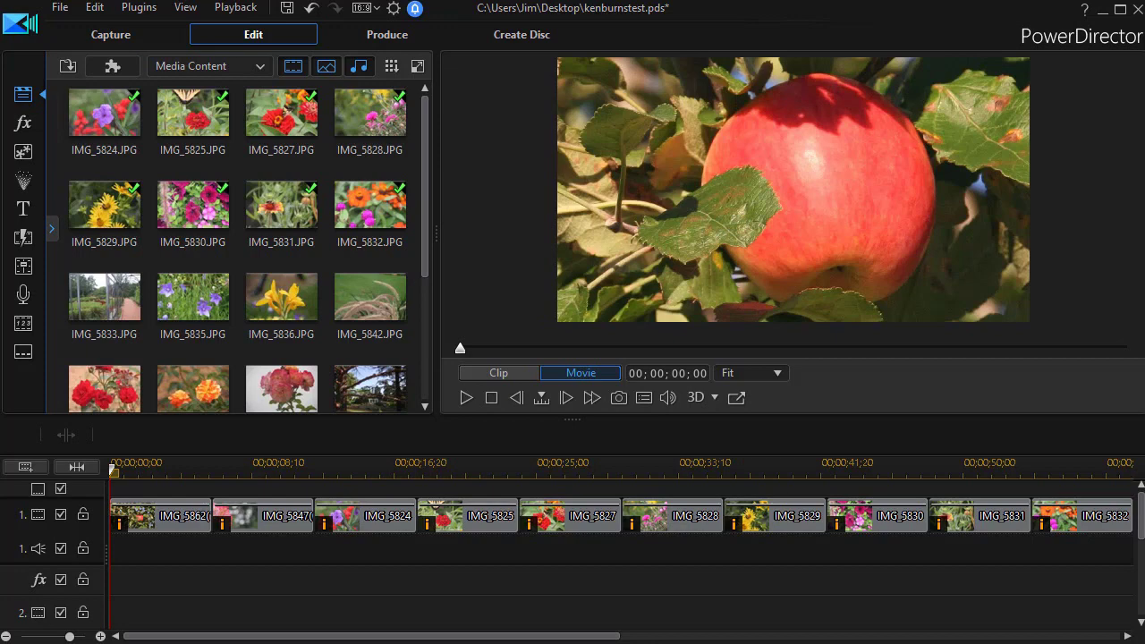
# Step: Play the slideshow preview, rewind it to 00;00;00;00, and bring up the transitions library
pyautogui.click(465, 399)
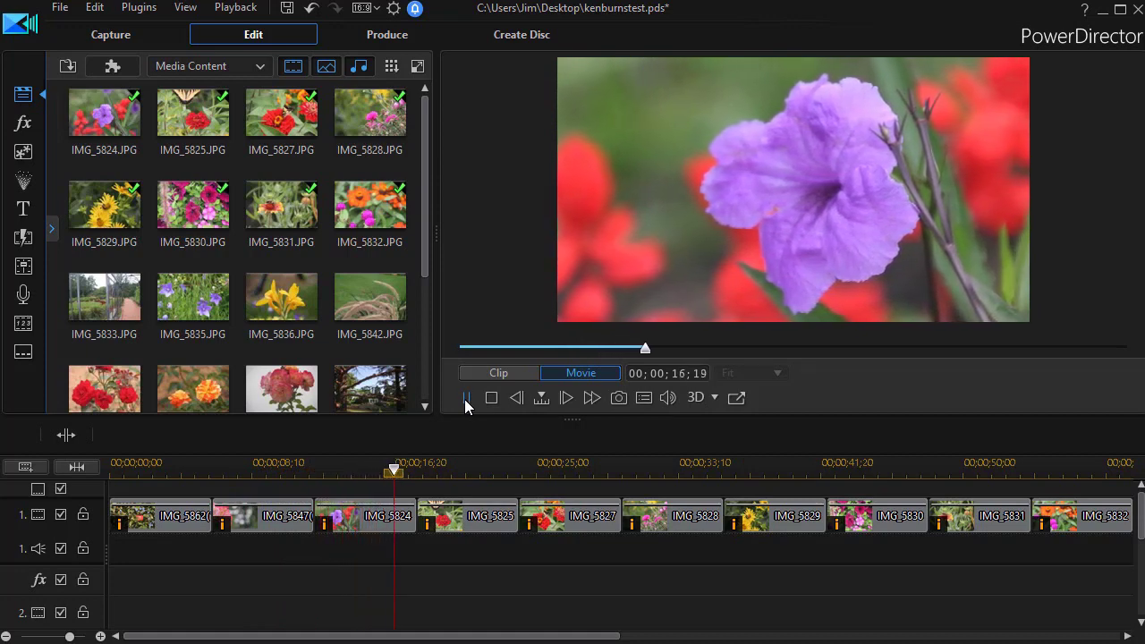
pyautogui.click(465, 399)
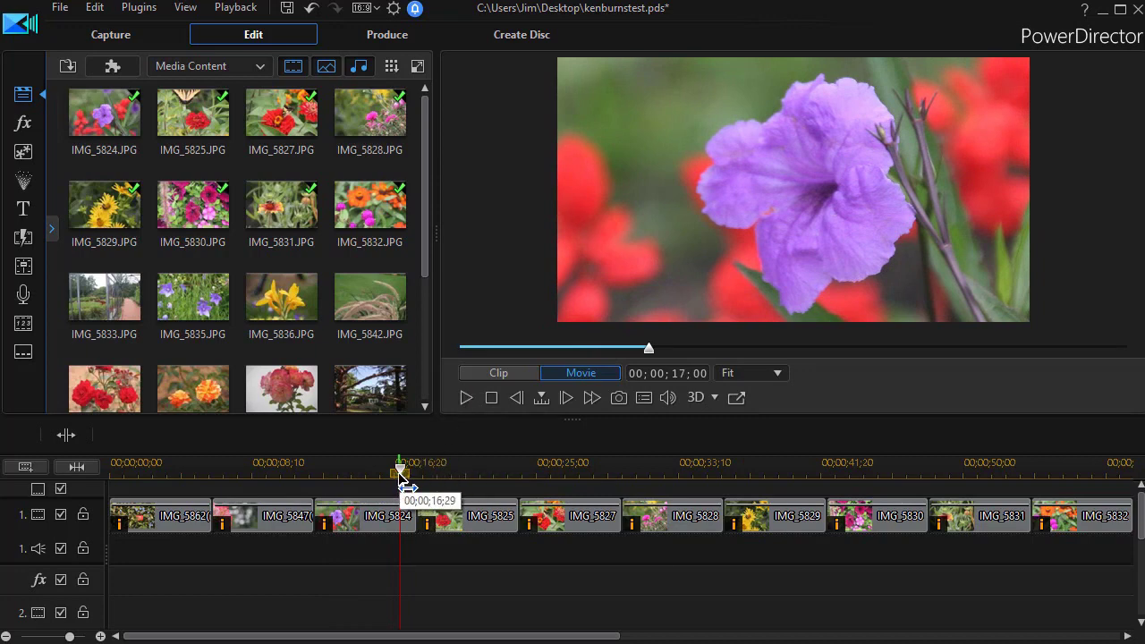
pyautogui.moveTo(400, 472); pyautogui.dragTo(64, 501)
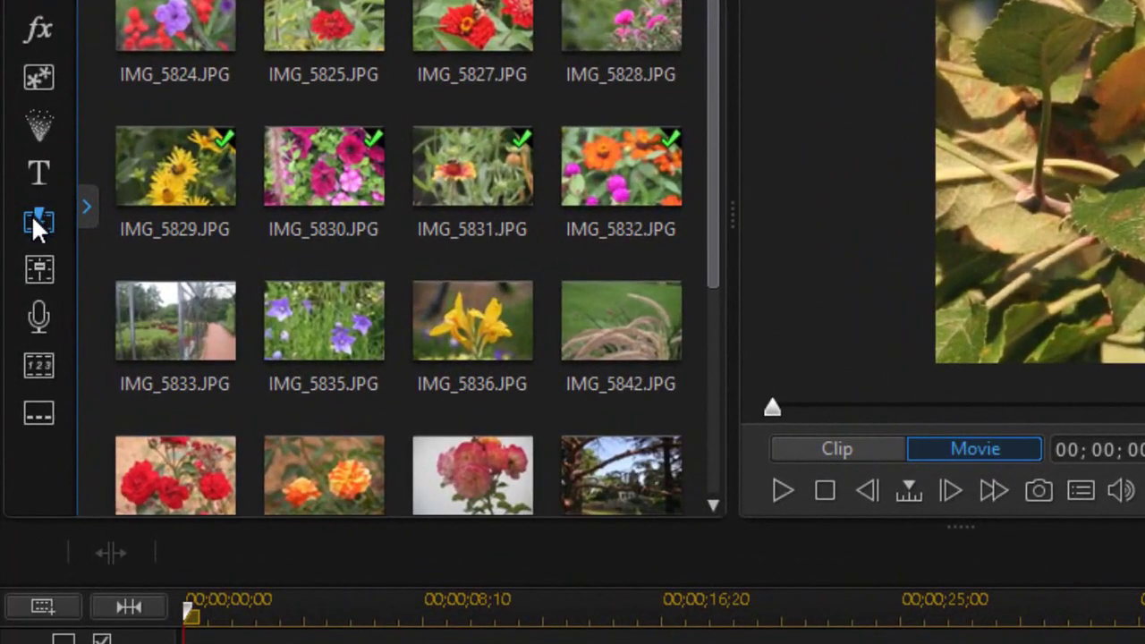
pyautogui.click(35, 216)
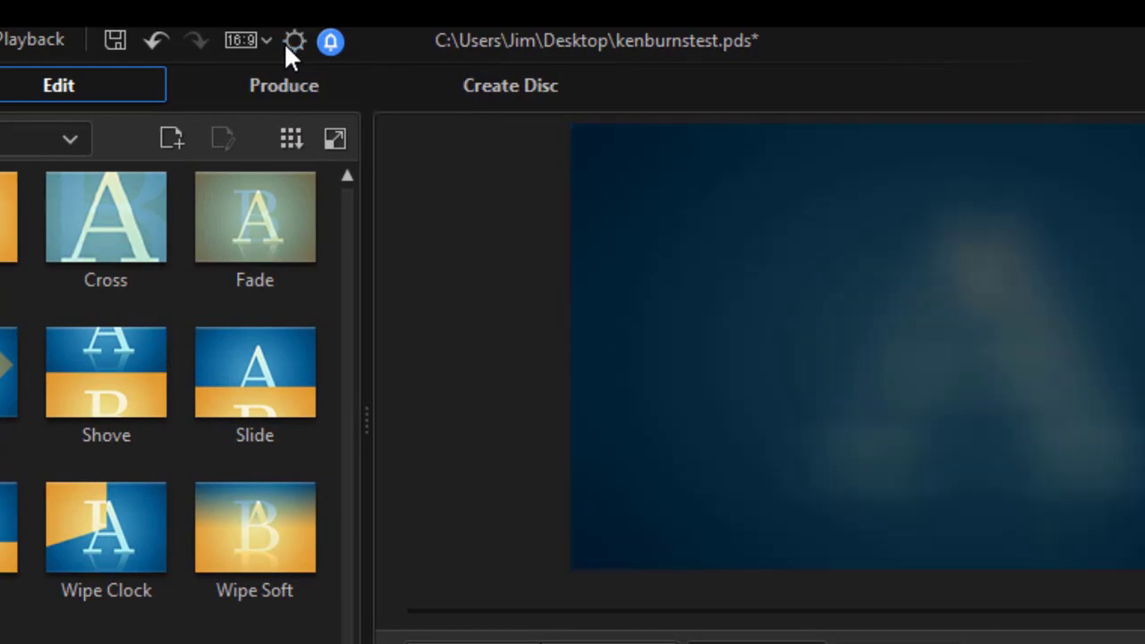
# Step: In Editing preferences, change the Transitions duration from 3.0 to .5 seconds
pyautogui.click(286, 46)
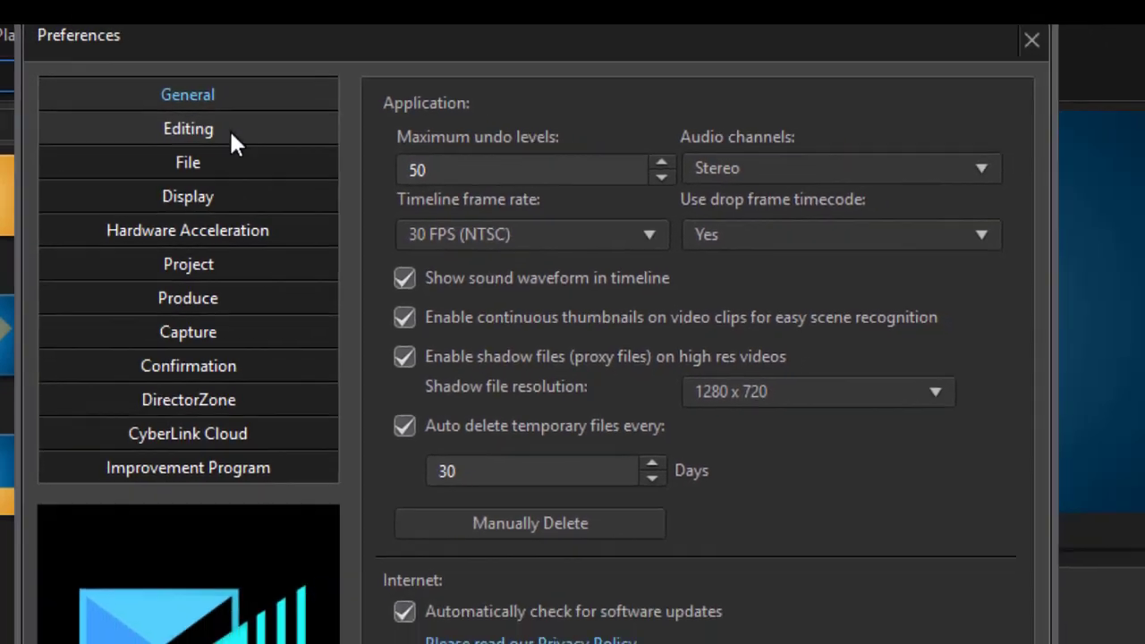
pyautogui.click(255, 146)
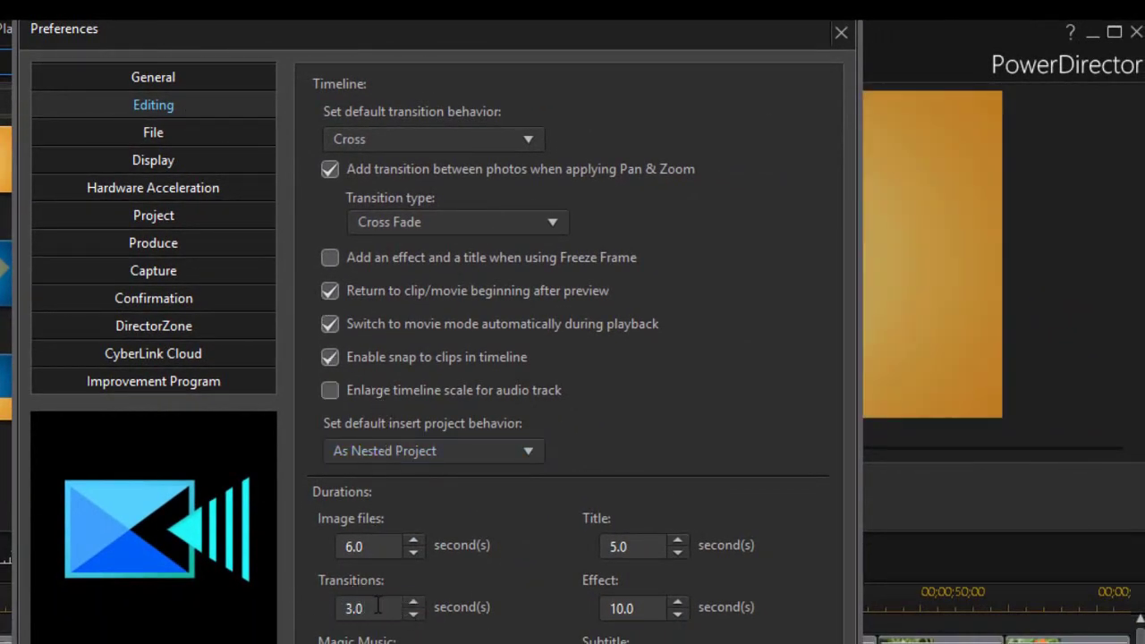
pyautogui.moveTo(377, 608); pyautogui.dragTo(302, 607)
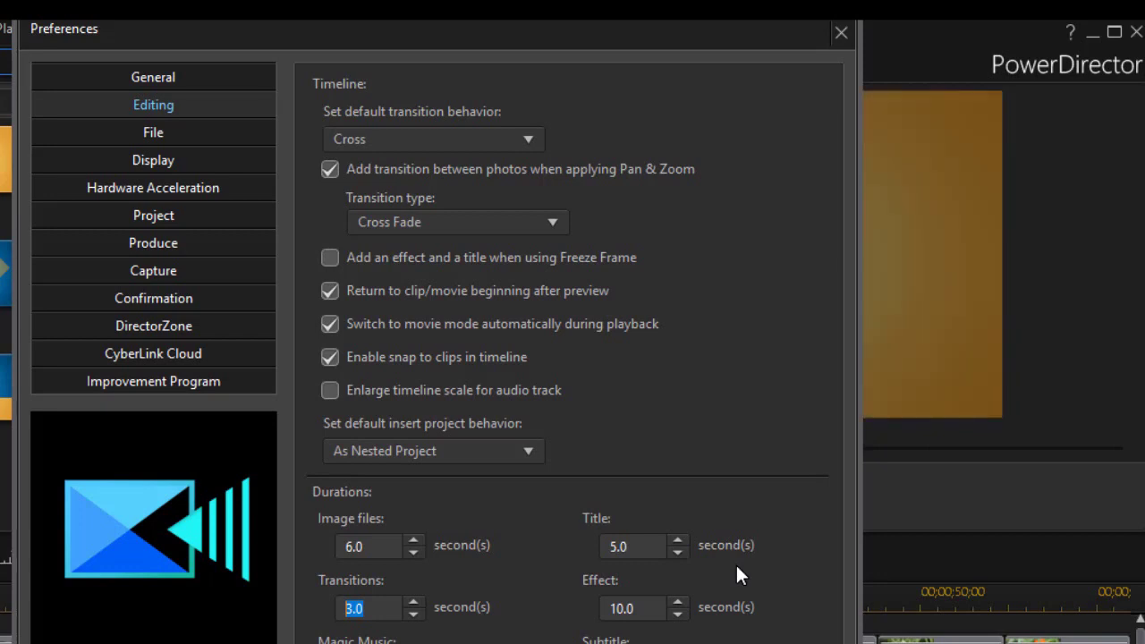
pyautogui.write('.5')
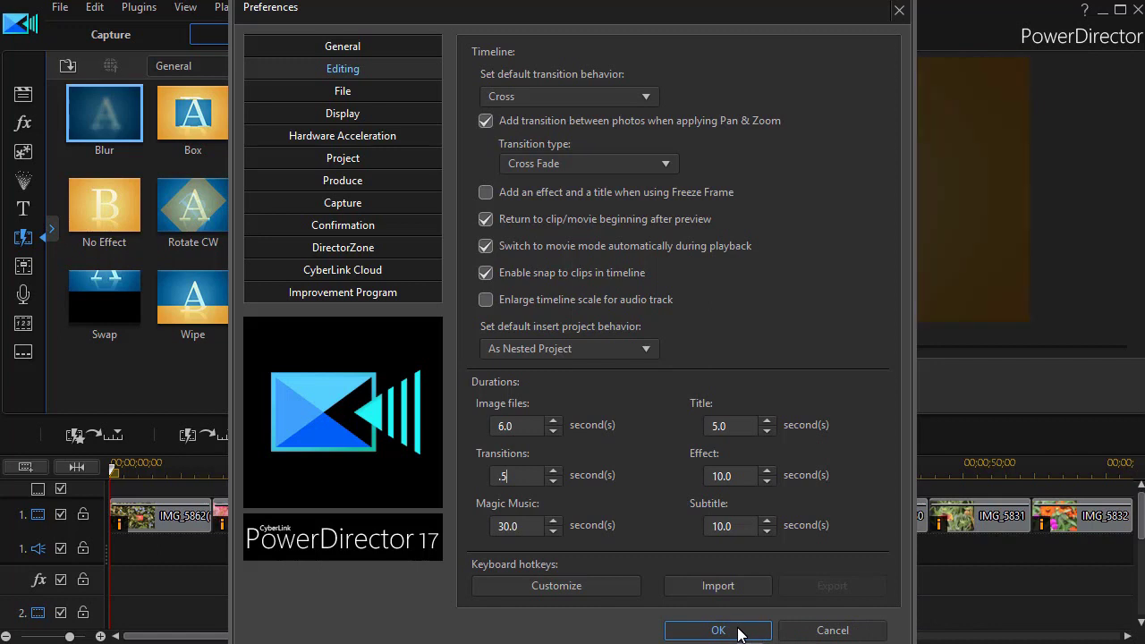
pyautogui.click(739, 631)
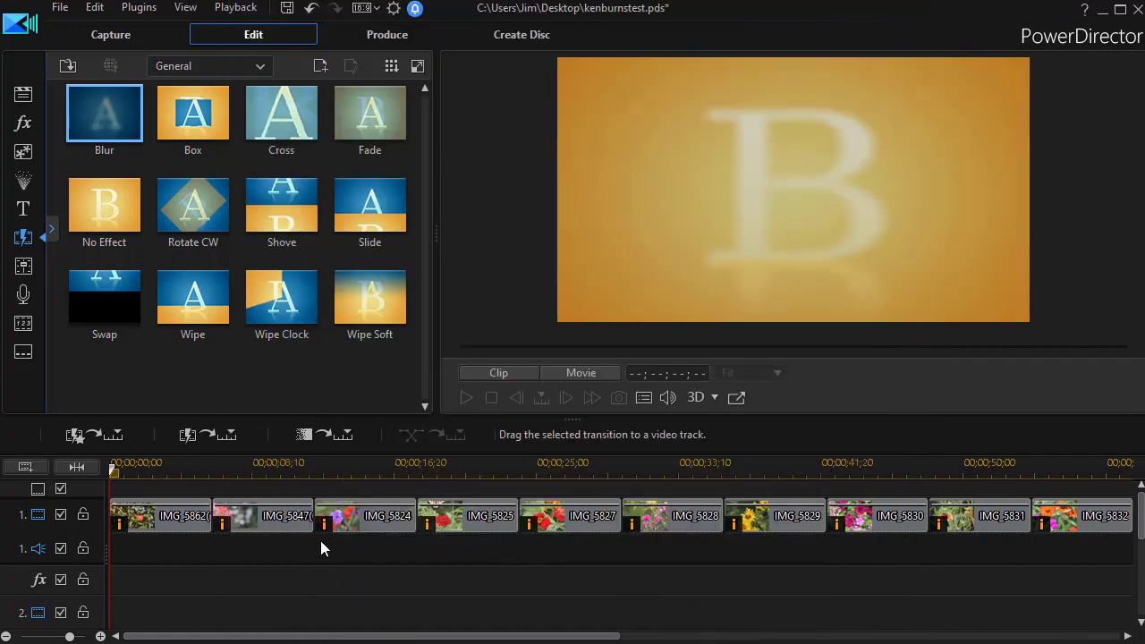
# Step: Apply an overlapping fading transition to all photos, preview it, then show the title templates
pyautogui.click(348, 436)
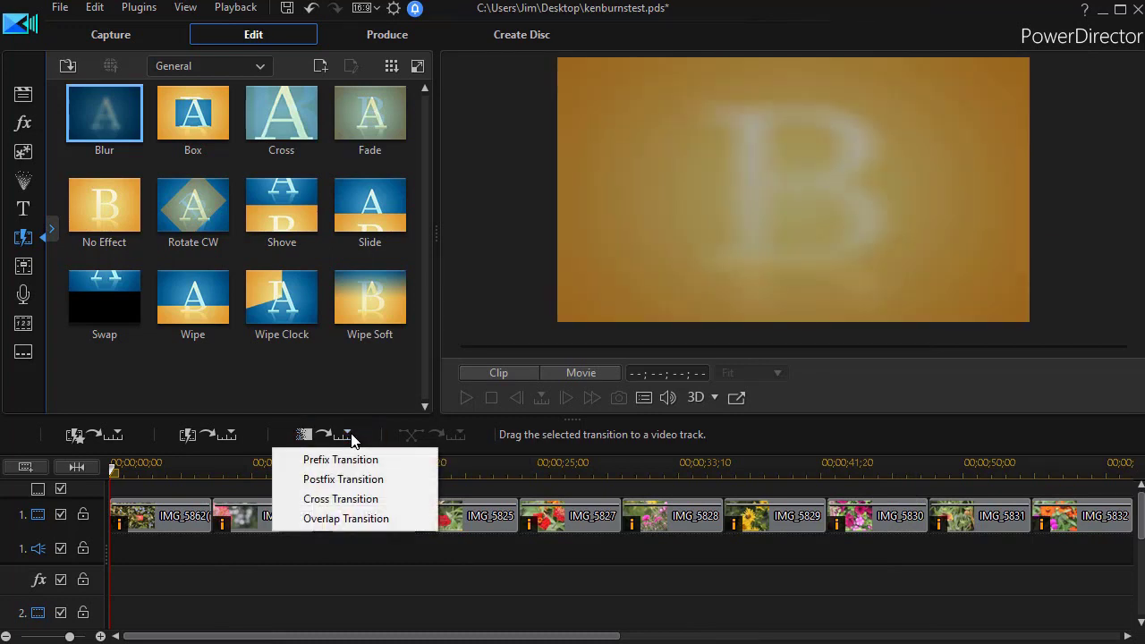
pyautogui.click(345, 519)
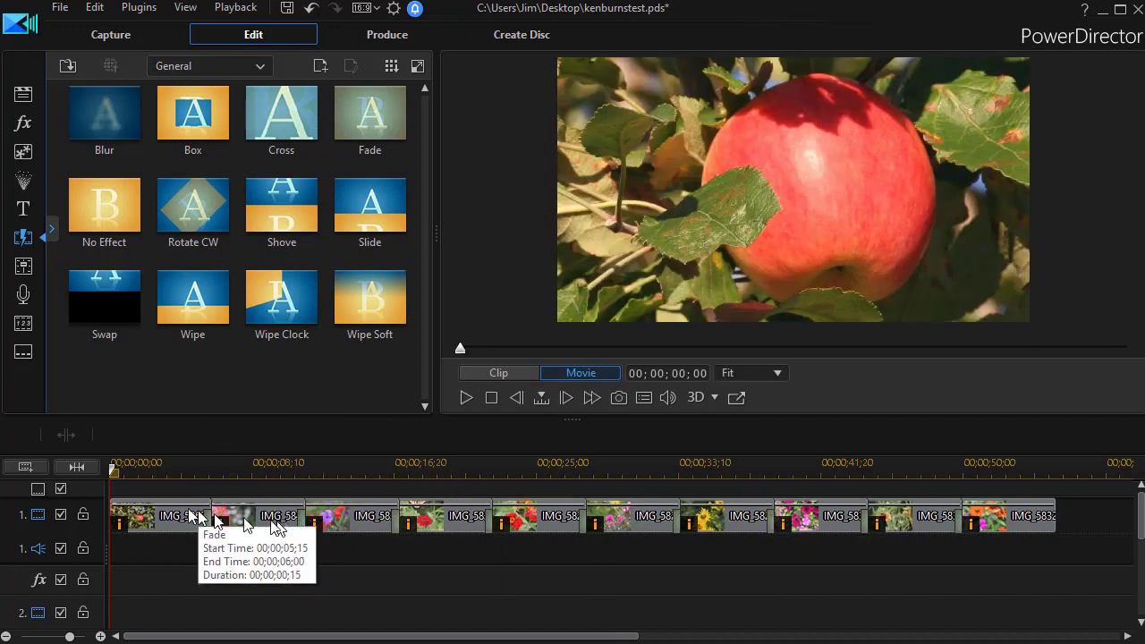
pyautogui.click(165, 471)
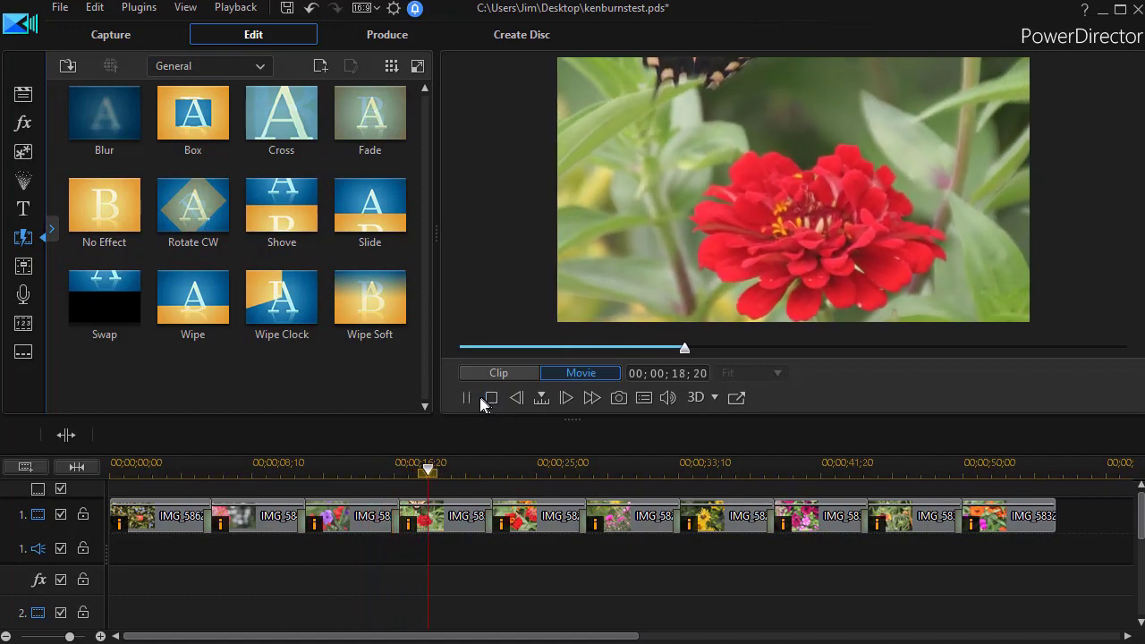
pyautogui.click(467, 397)
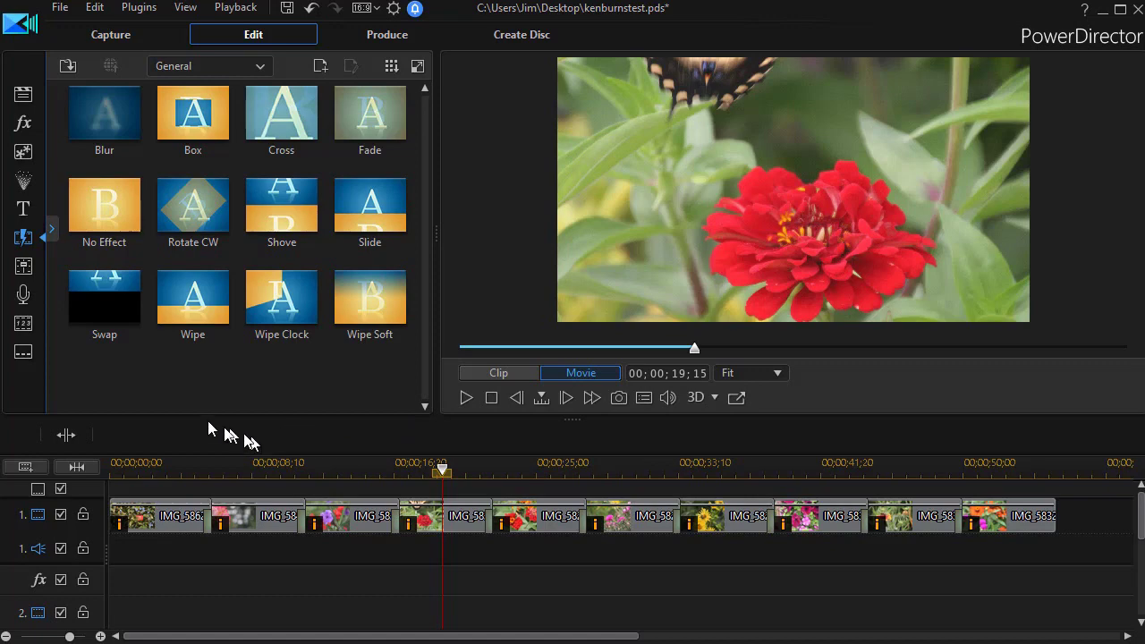
pyautogui.click(24, 213)
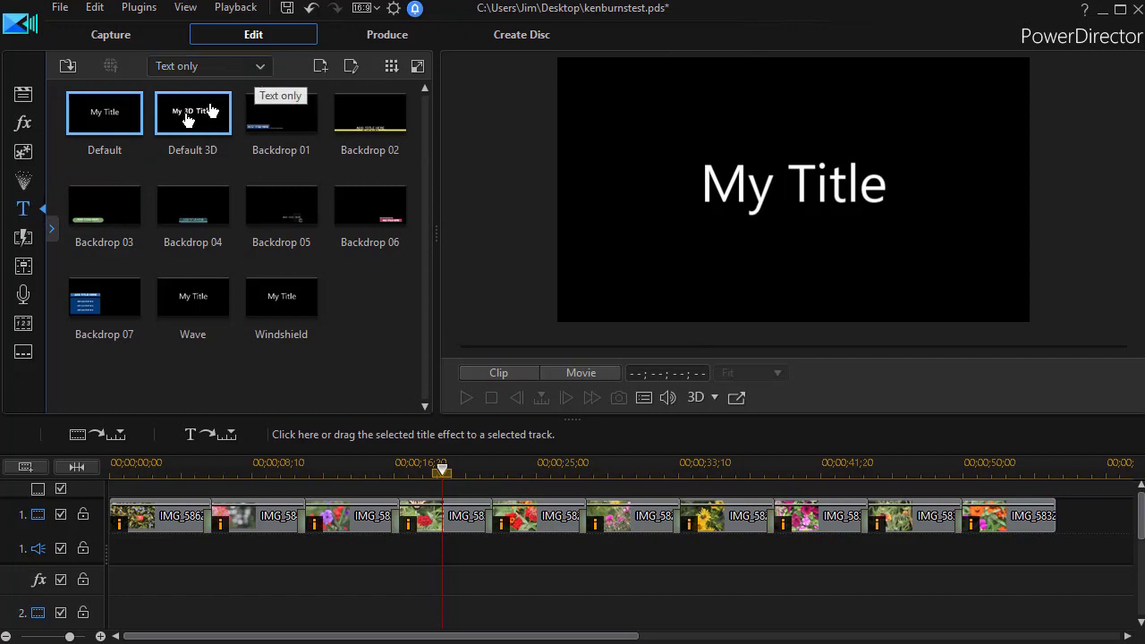
# Step: Drop the Default "My Title" template onto track 2 at 00;00;00;00, above the apple photo
pyautogui.moveTo(104, 113); pyautogui.dragTo(107, 608)
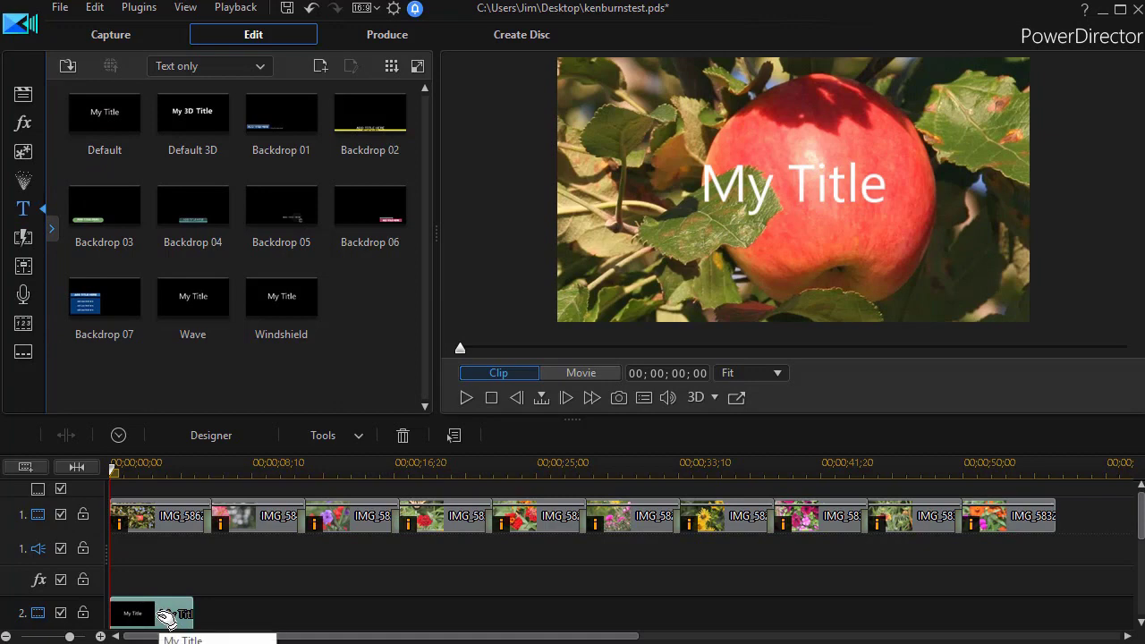
pyautogui.scroll(-1, 166, 618)
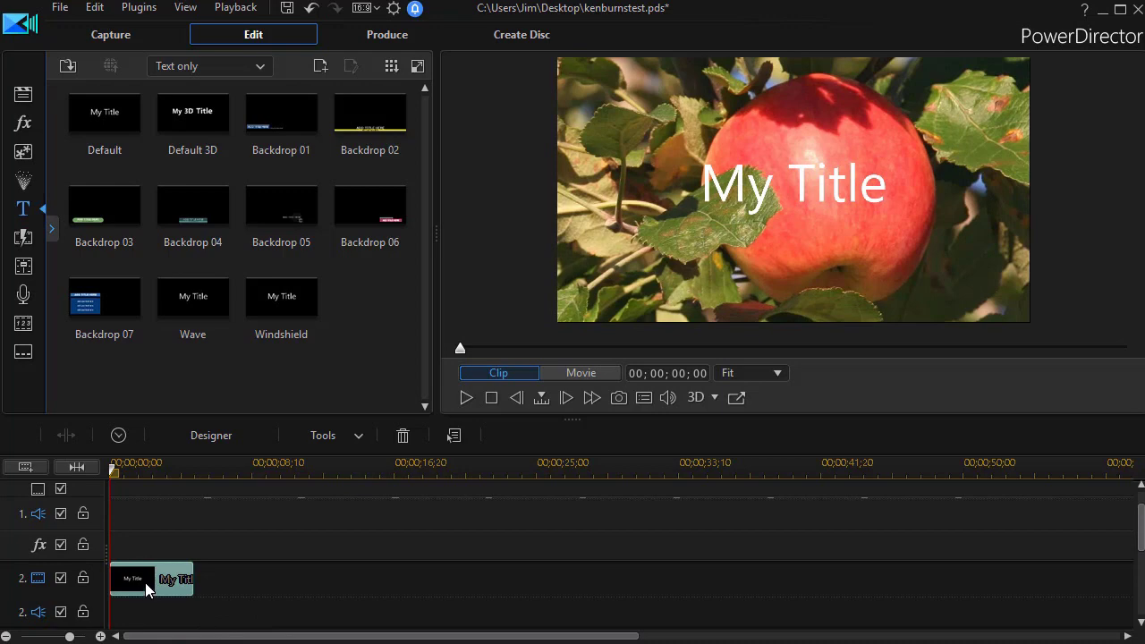
# Step: Open the My Title clip in Title Designer and replace its text with "Apple"
pyautogui.doubleClick(147, 580)
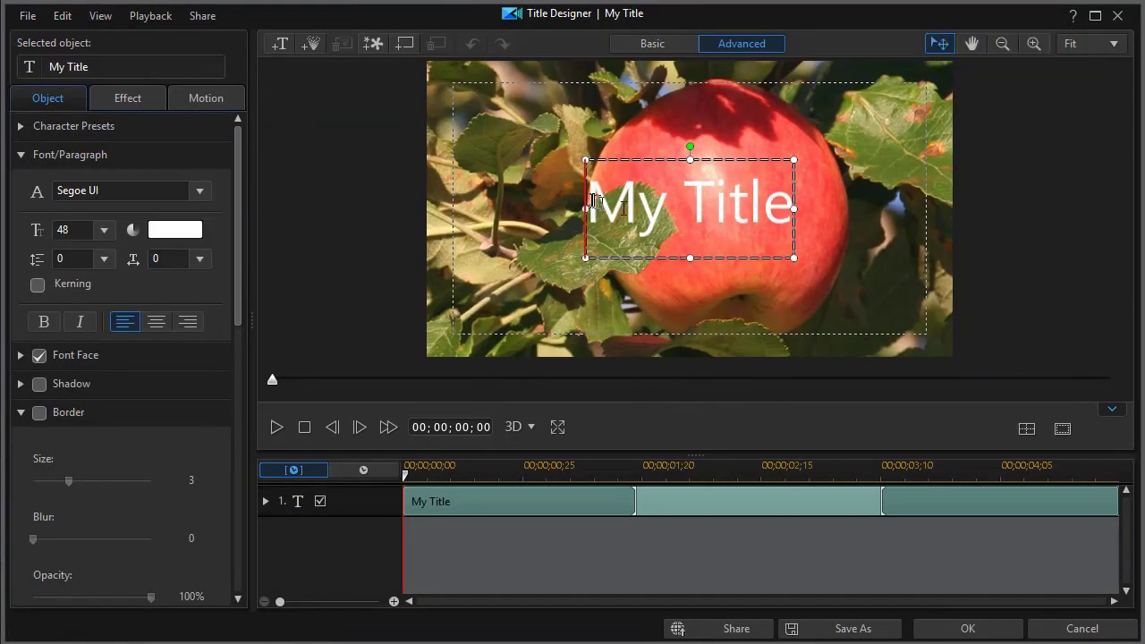
pyautogui.moveTo(594, 200); pyautogui.dragTo(791, 211)
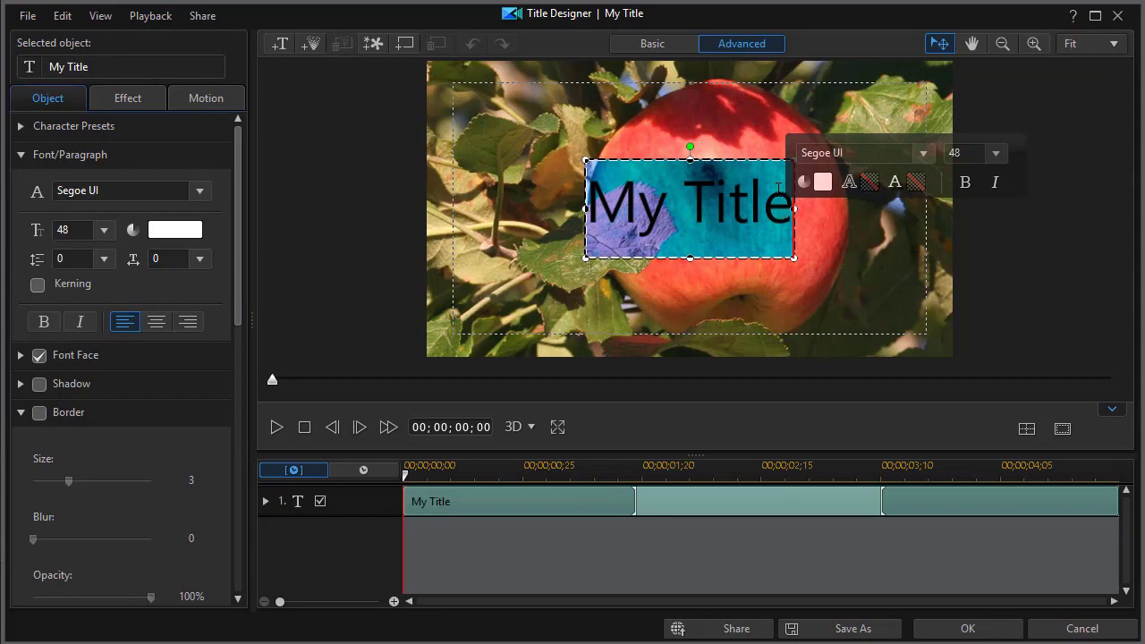
pyautogui.write('Apple')
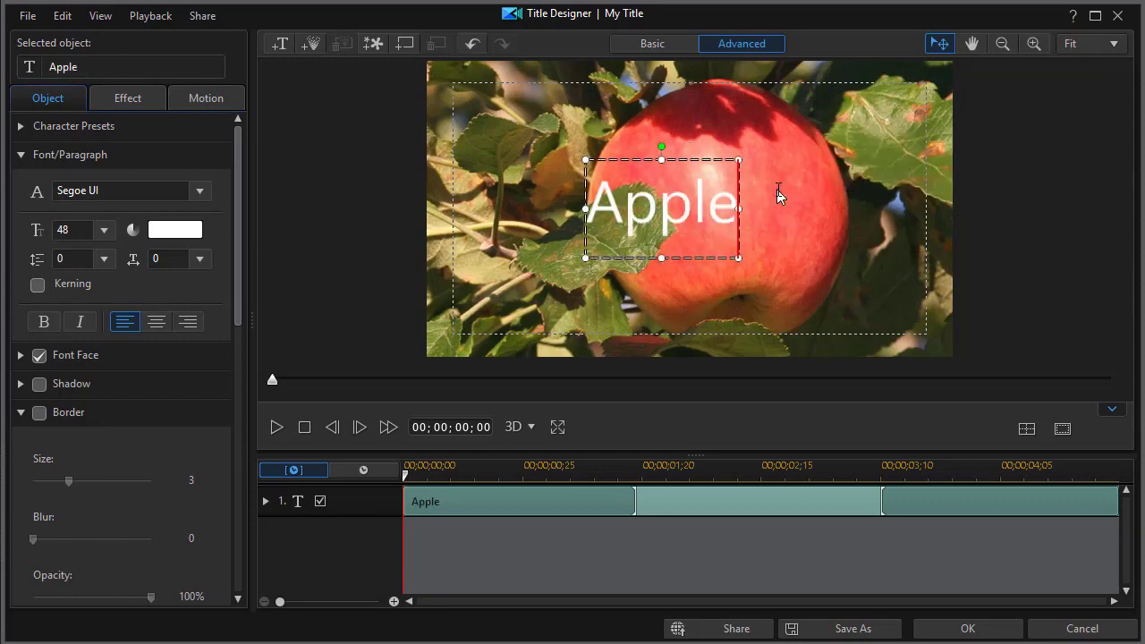
# Step: Set the Apple text to size 24 and pick yellow as its font colour
pyautogui.hotkey('ctrl', 'a')
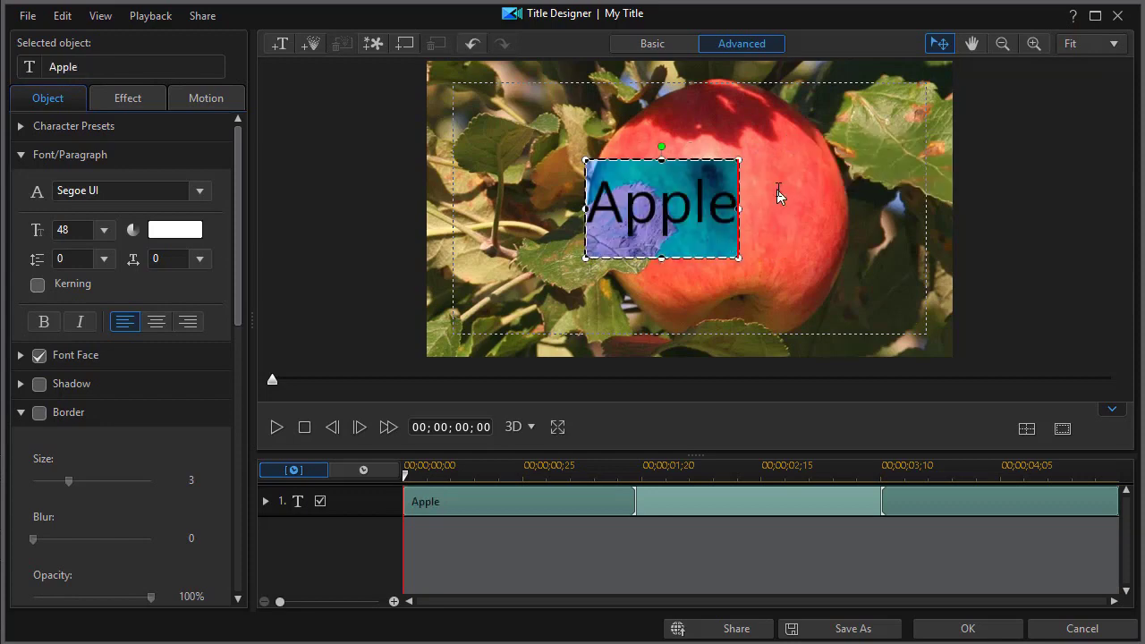
pyautogui.click(105, 231)
pyautogui.click(85, 269)
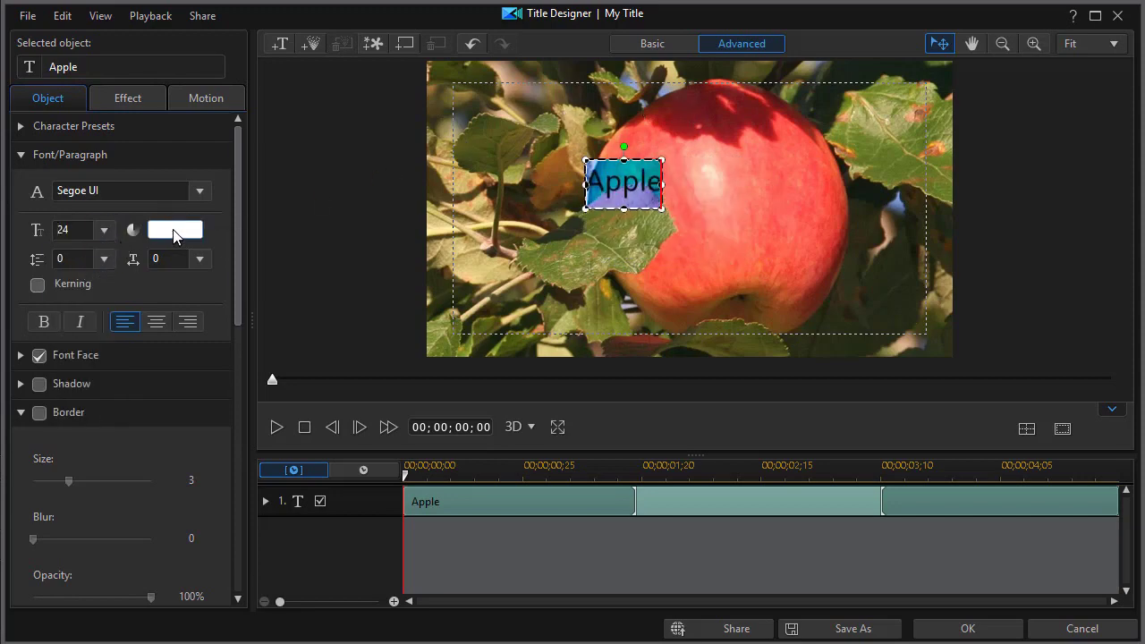
pyautogui.click(175, 231)
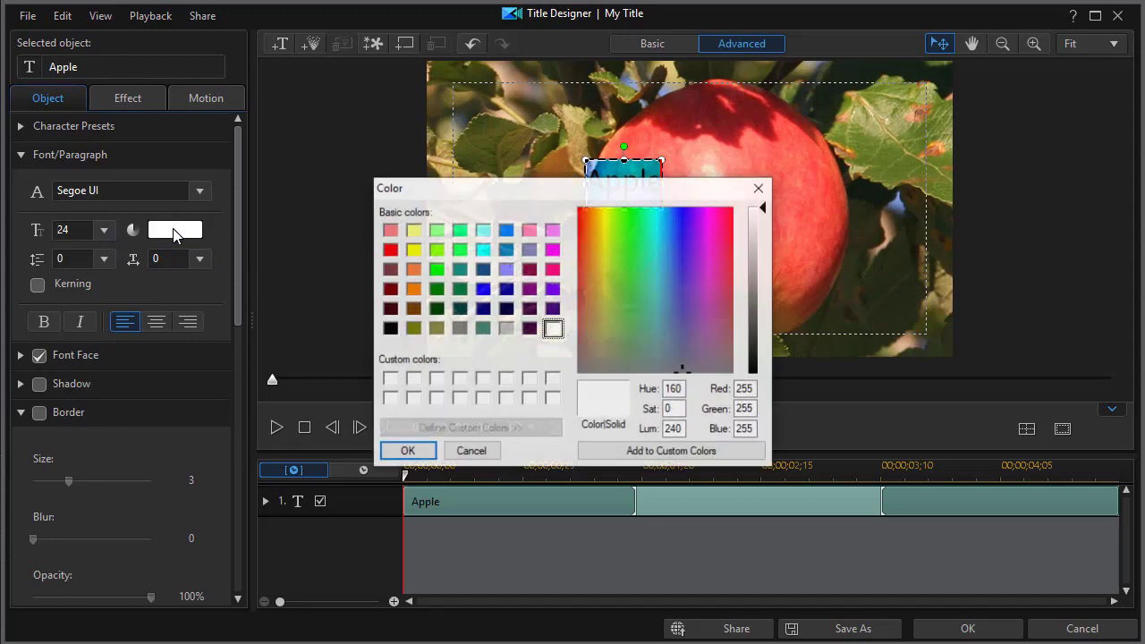
pyautogui.click(412, 250)
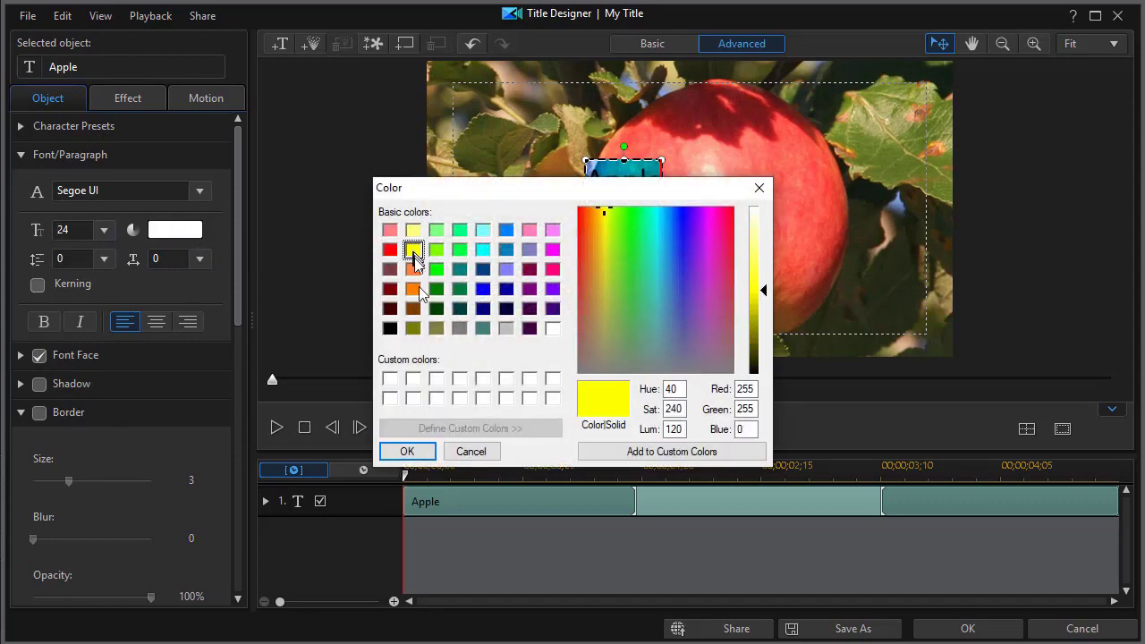
pyautogui.click(425, 454)
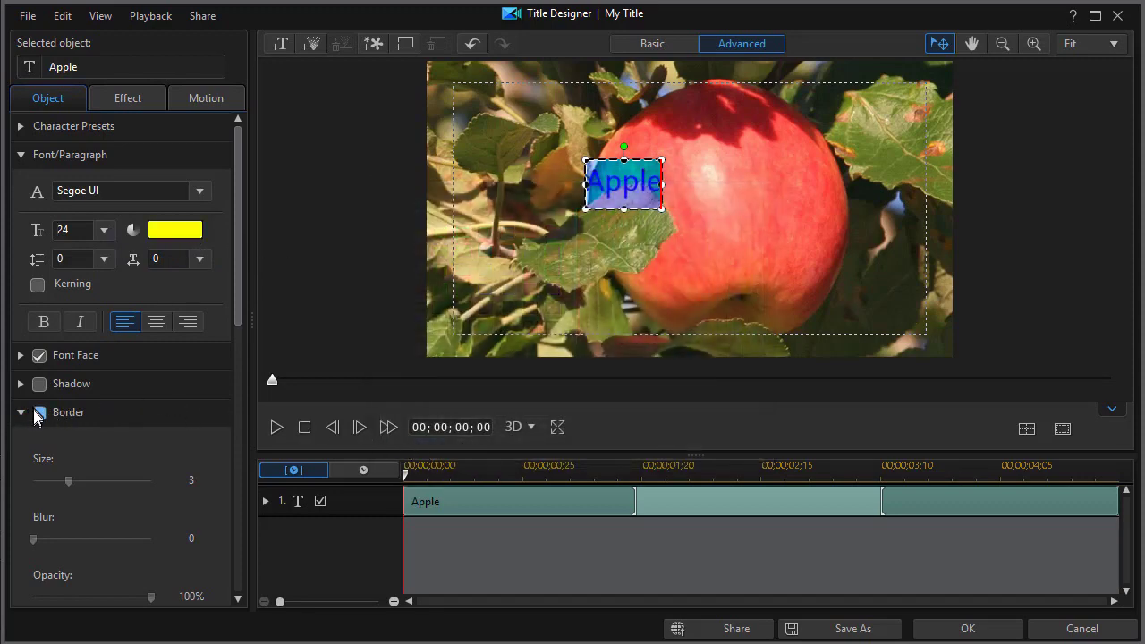
# Step: Give the title text a black uniform-colour border
pyautogui.click(38, 413)
pyautogui.moveTo(239, 314); pyautogui.dragTo(235, 421)
pyautogui.click(199, 434)
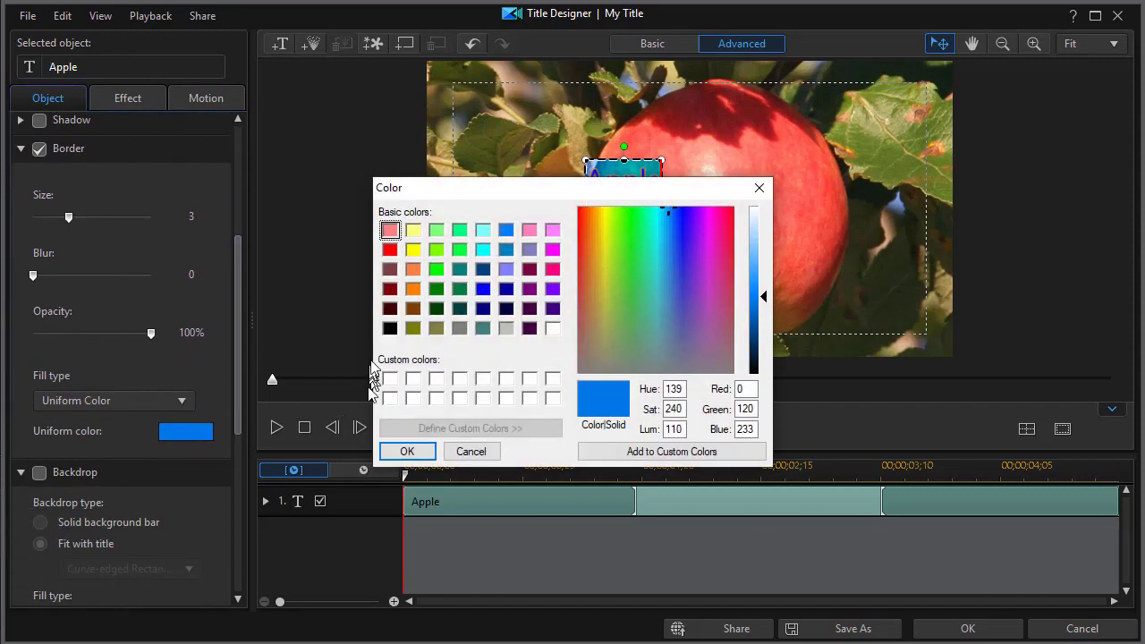
pyautogui.click(390, 329)
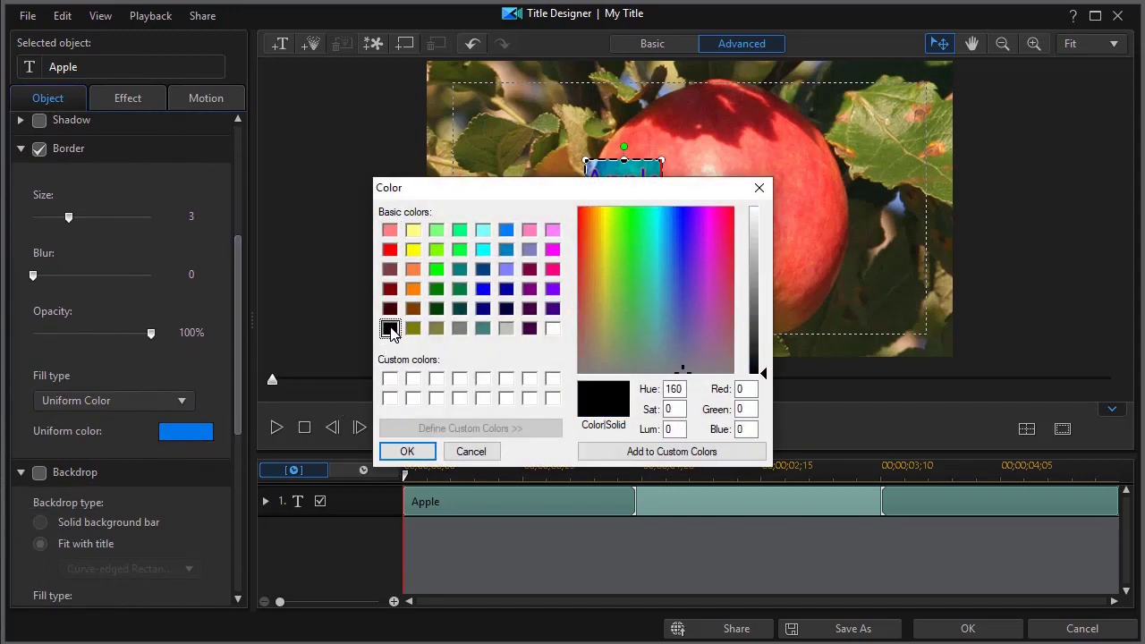
pyautogui.click(407, 452)
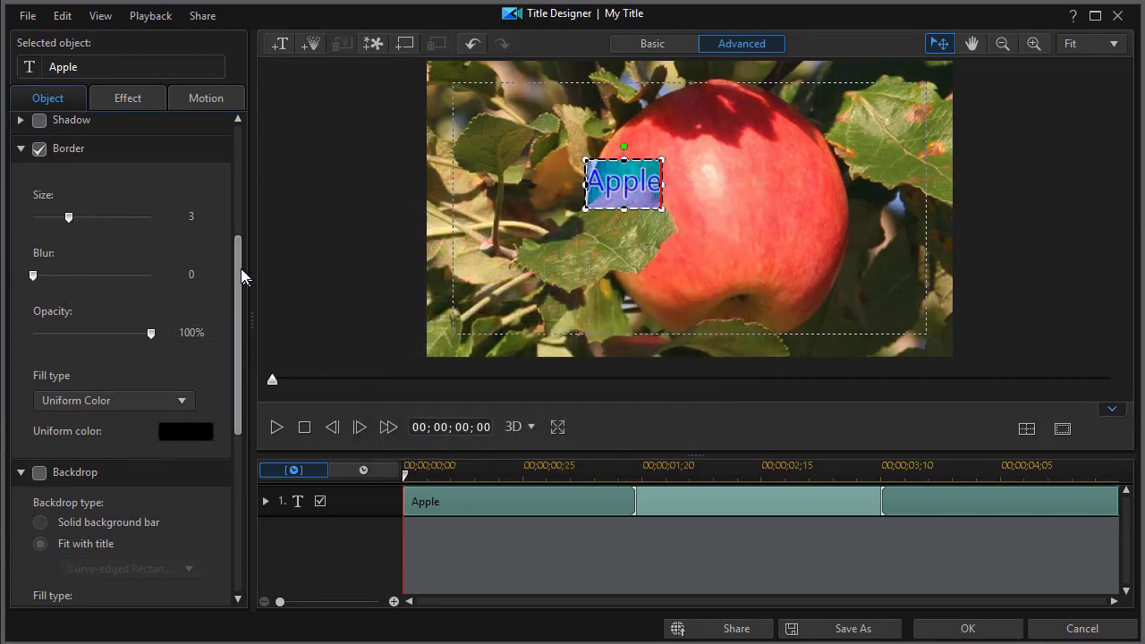
# Step: Change the title font to Berlin Sans FB Demi
pyautogui.scroll(5, 238, 260)
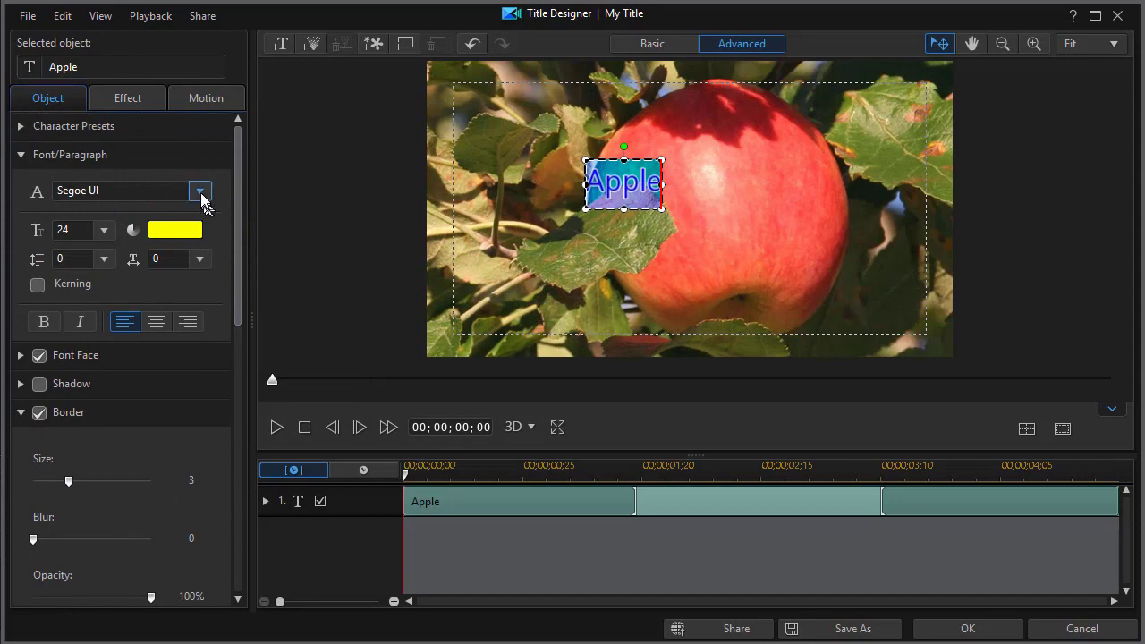
pyautogui.click(201, 193)
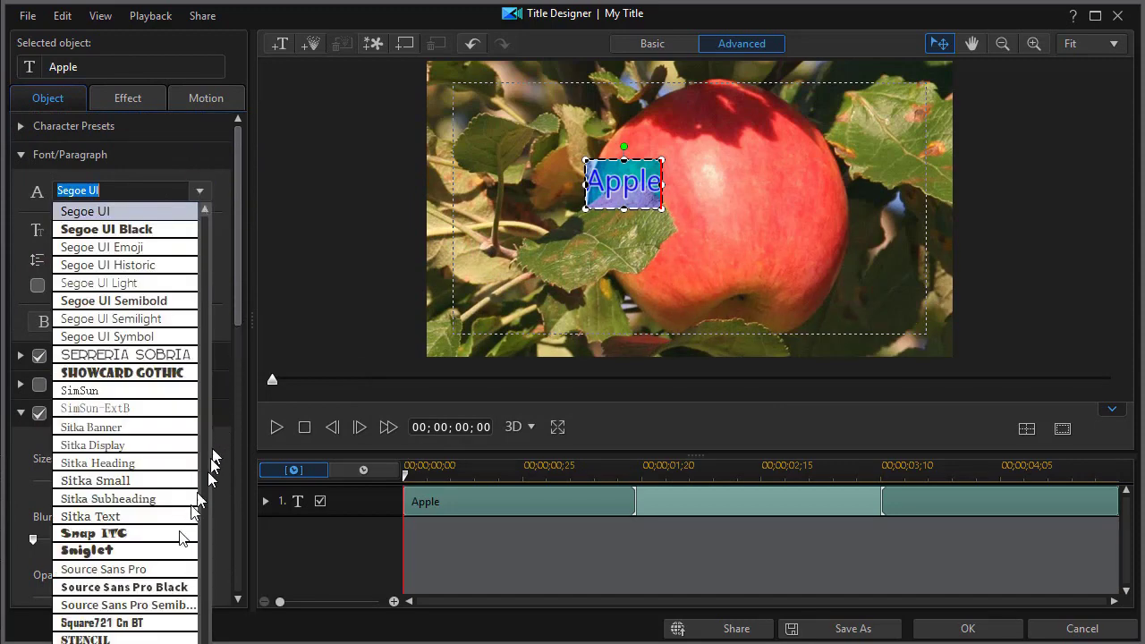
pyautogui.scroll(15, 215, 359)
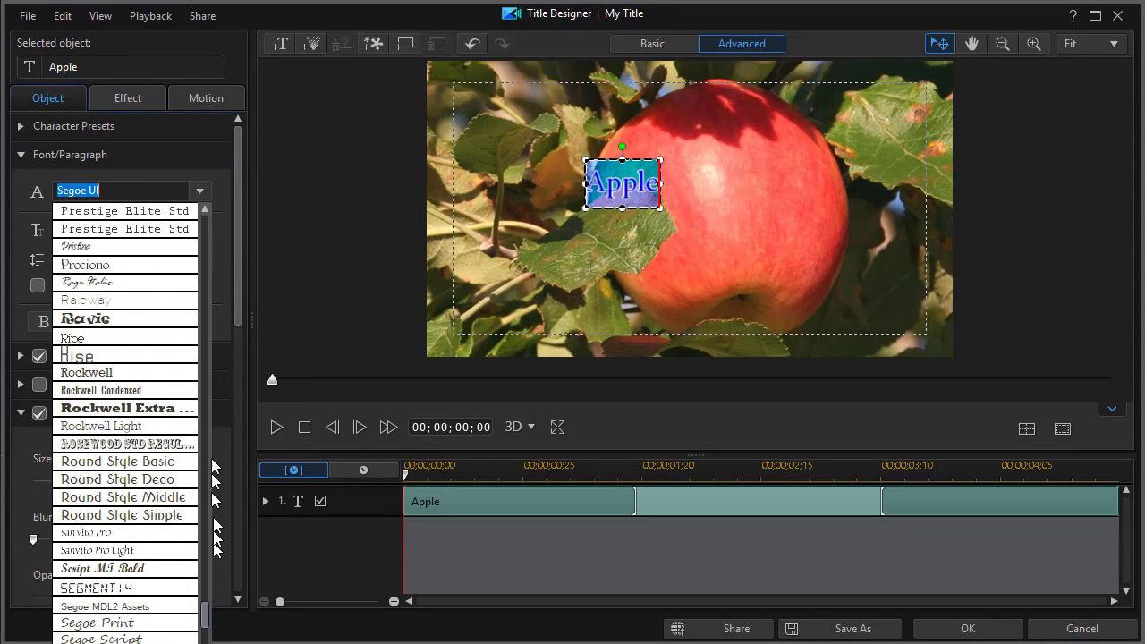
pyautogui.scroll(15, 214, 358)
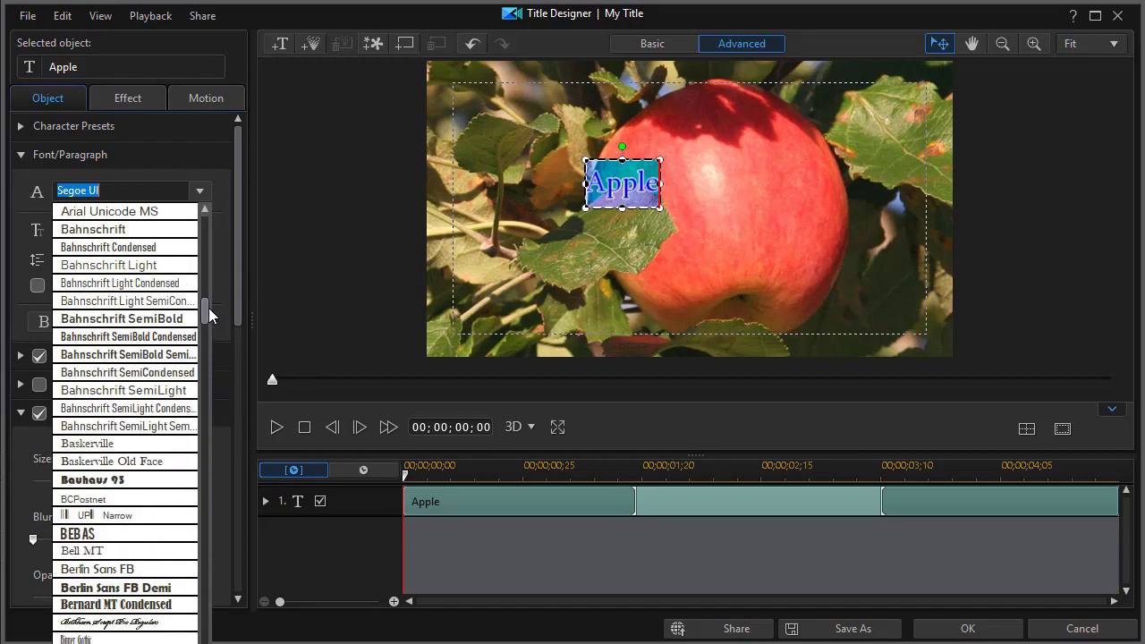
pyautogui.click(149, 588)
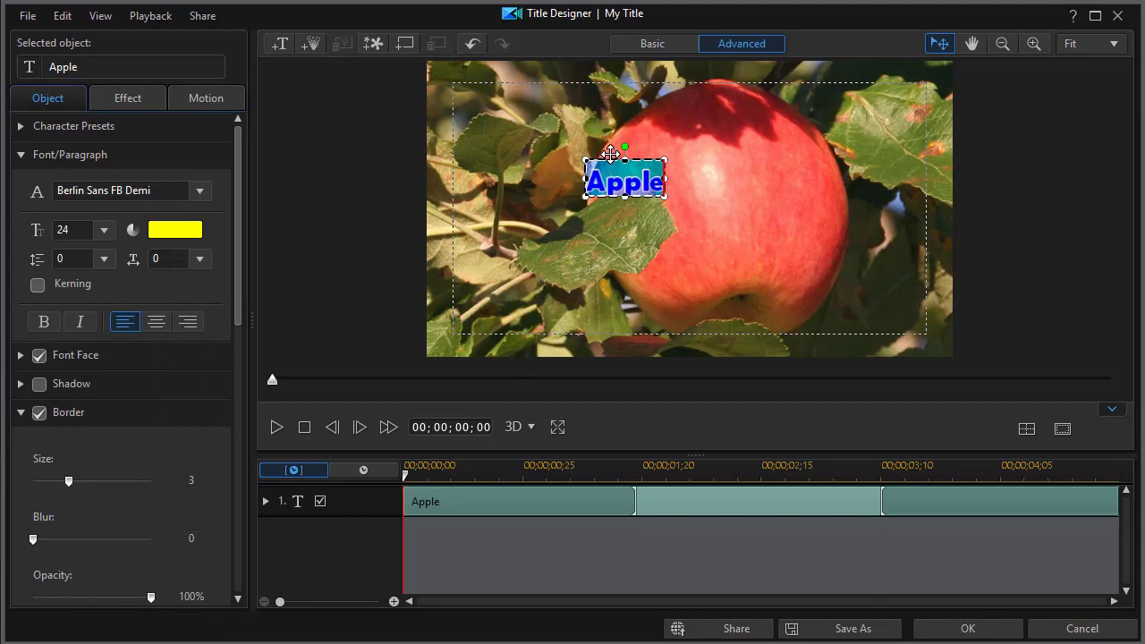
pyautogui.click(574, 177)
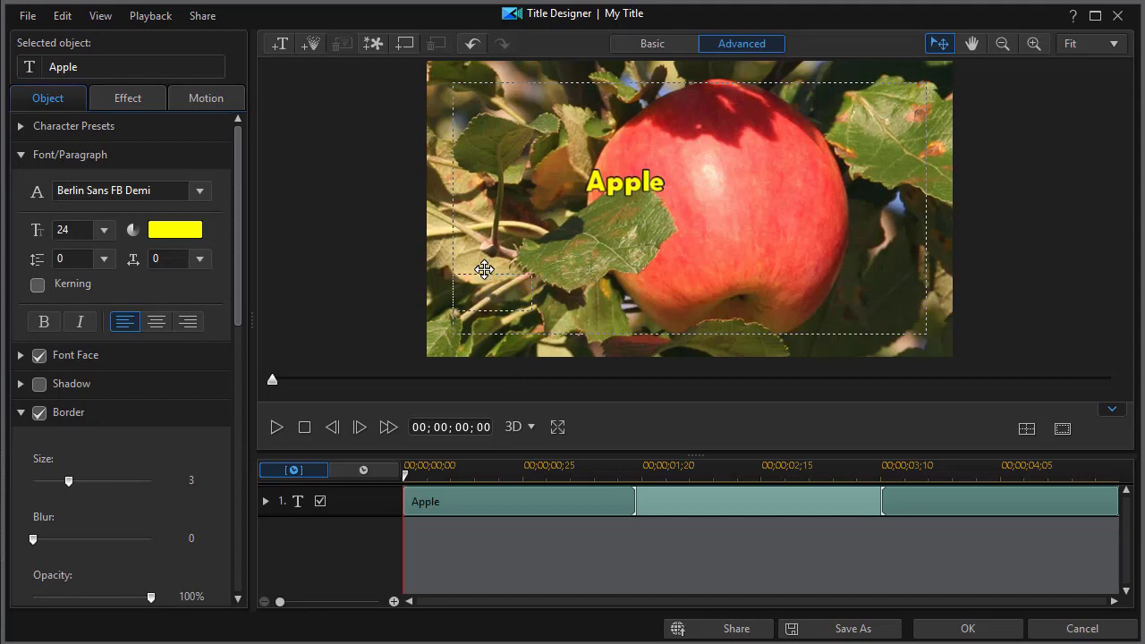
# Step: Drag the Apple title to the lower left and apply the Fade starting effect
pyautogui.moveTo(484, 269); pyautogui.dragTo(486, 270)
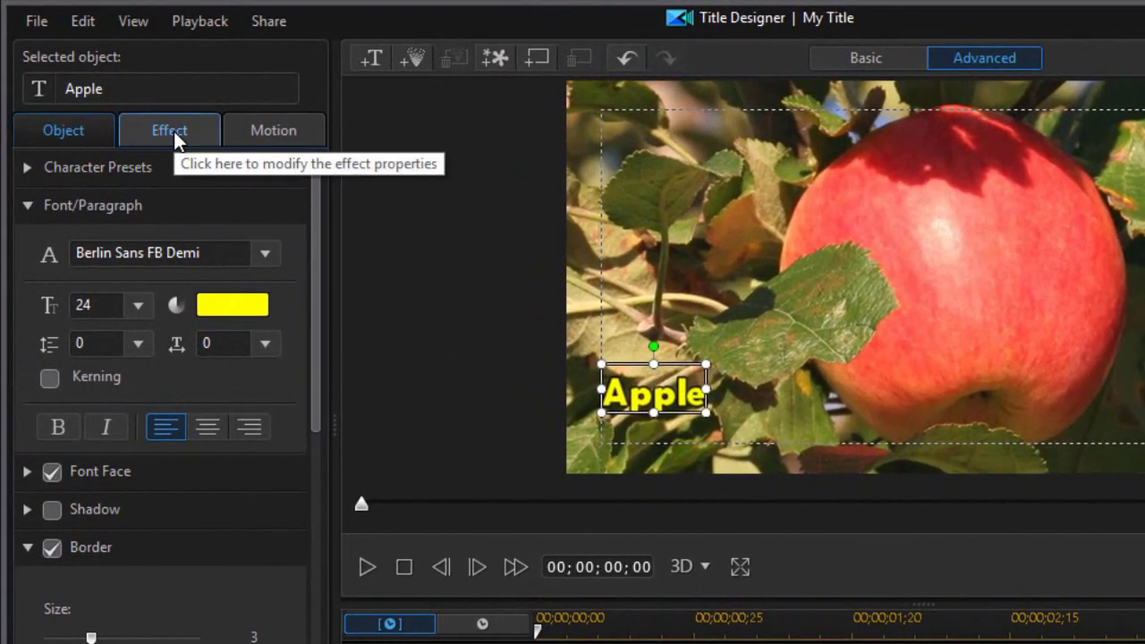
pyautogui.click(174, 130)
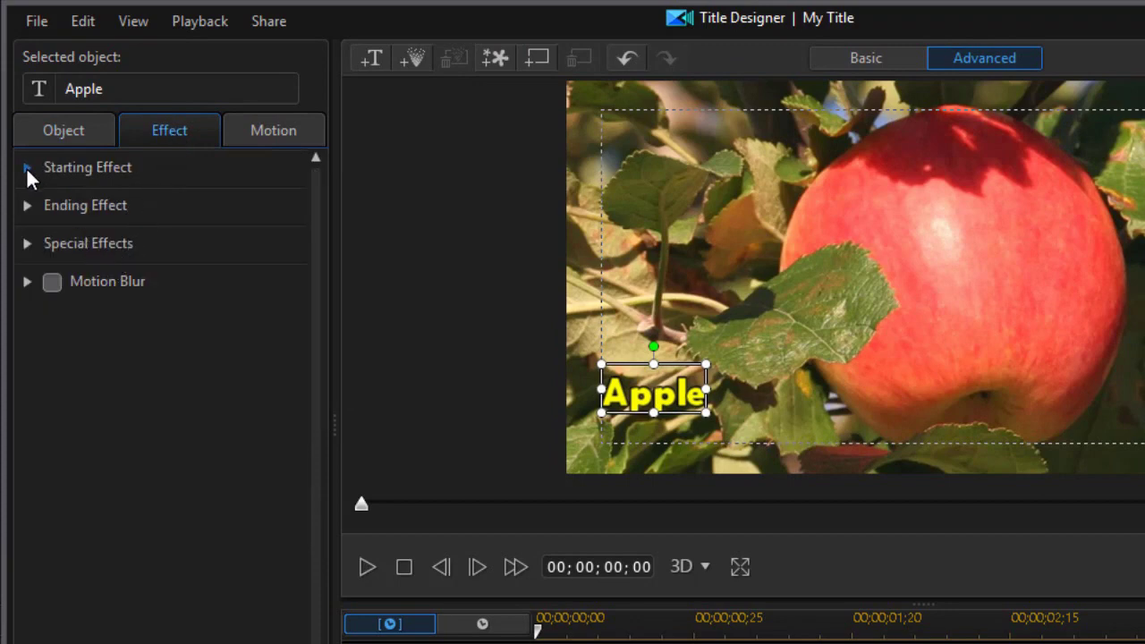
pyautogui.click(27, 168)
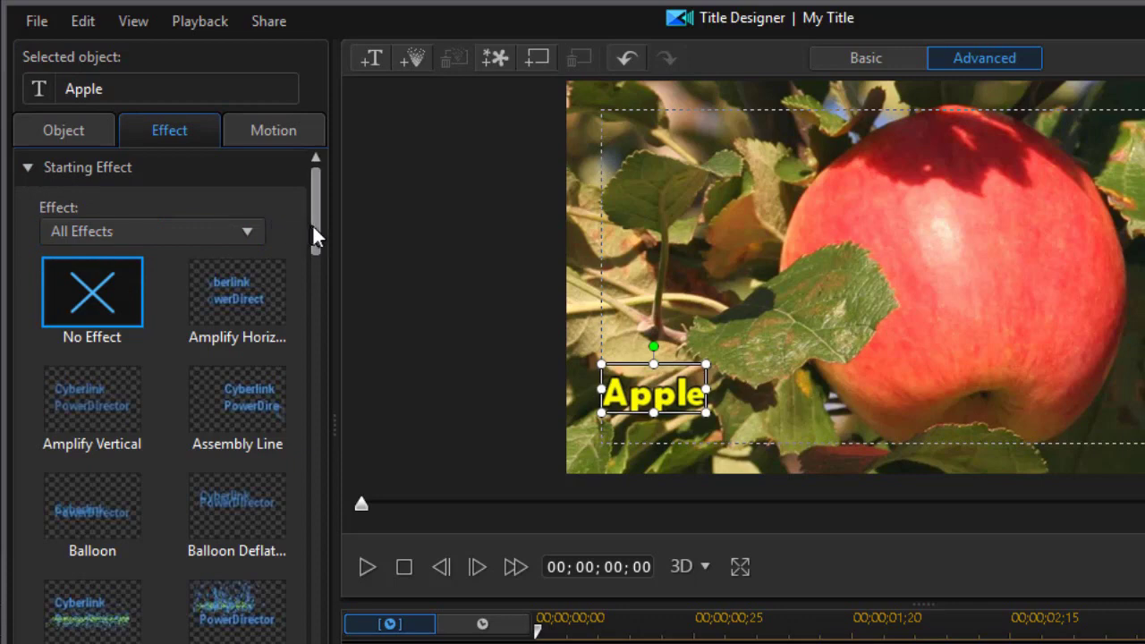
pyautogui.moveTo(313, 228); pyautogui.dragTo(304, 333)
pyautogui.click(85, 428)
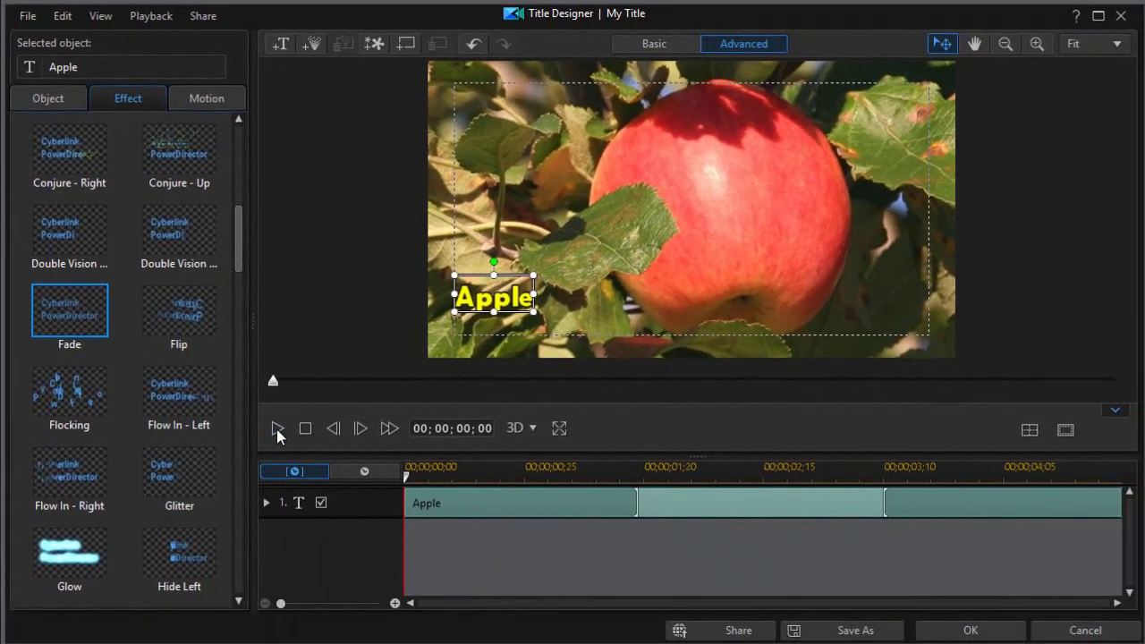
pyautogui.click(276, 428)
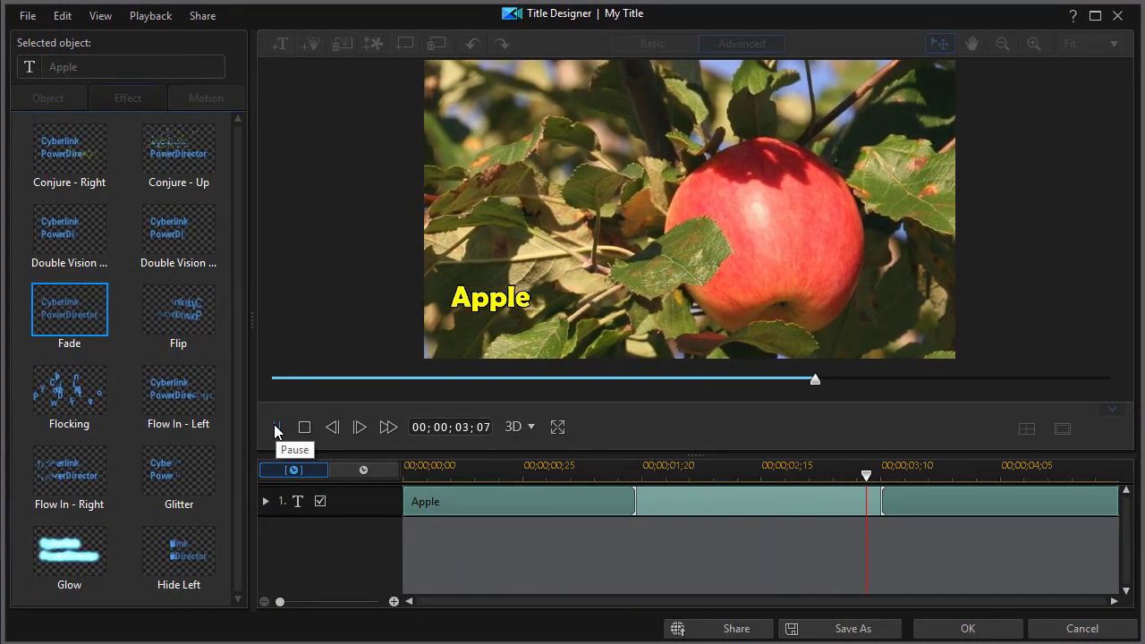
pyautogui.click(275, 426)
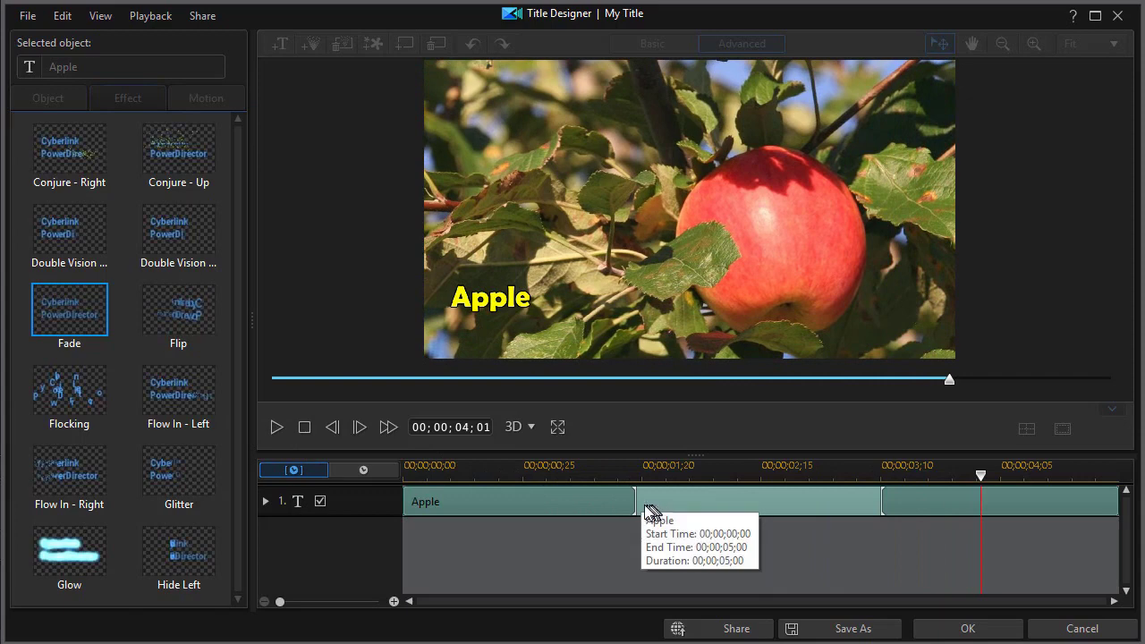
pyautogui.moveTo(634, 501); pyautogui.dragTo(715, 508)
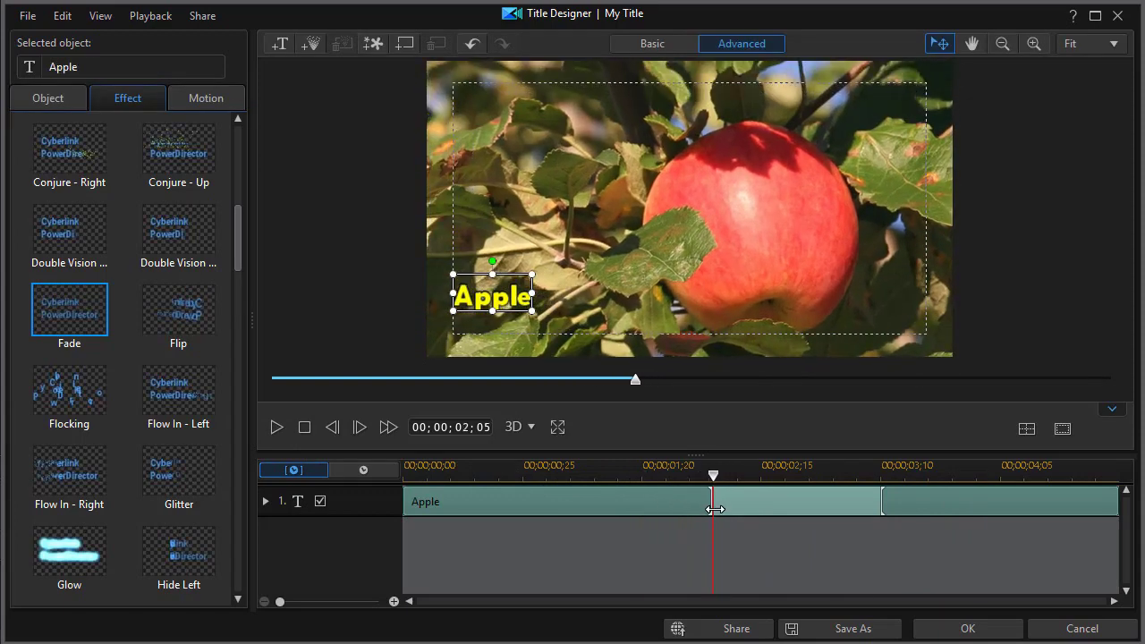
# Step: Save the title as a custom template named "Test" and close Title Designer
pyautogui.click(841, 630)
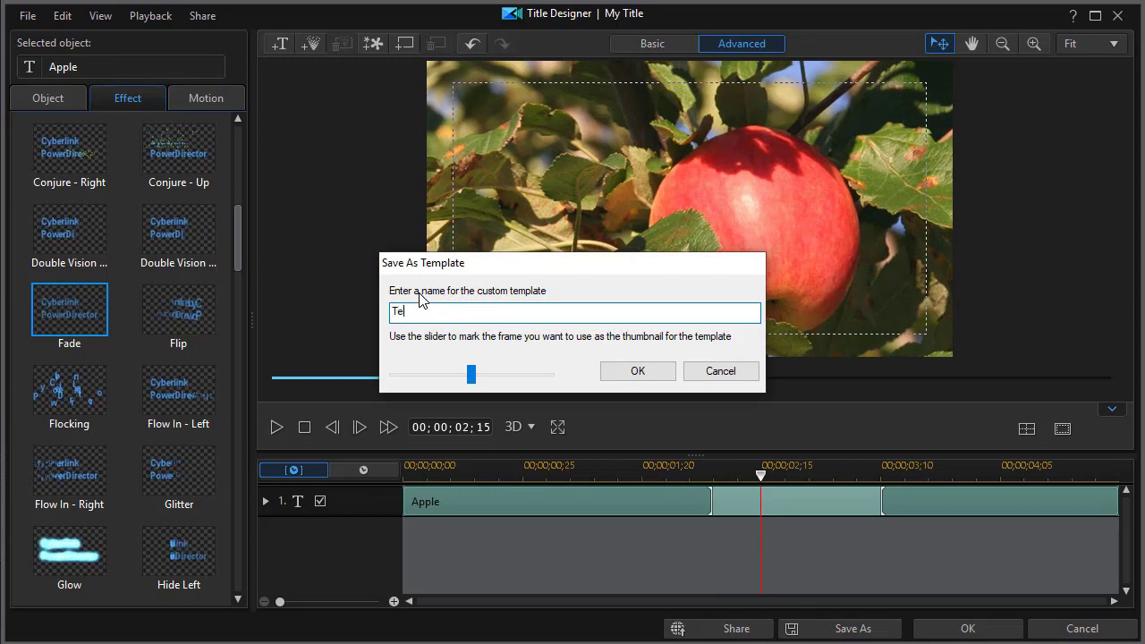
pyautogui.press('Return')
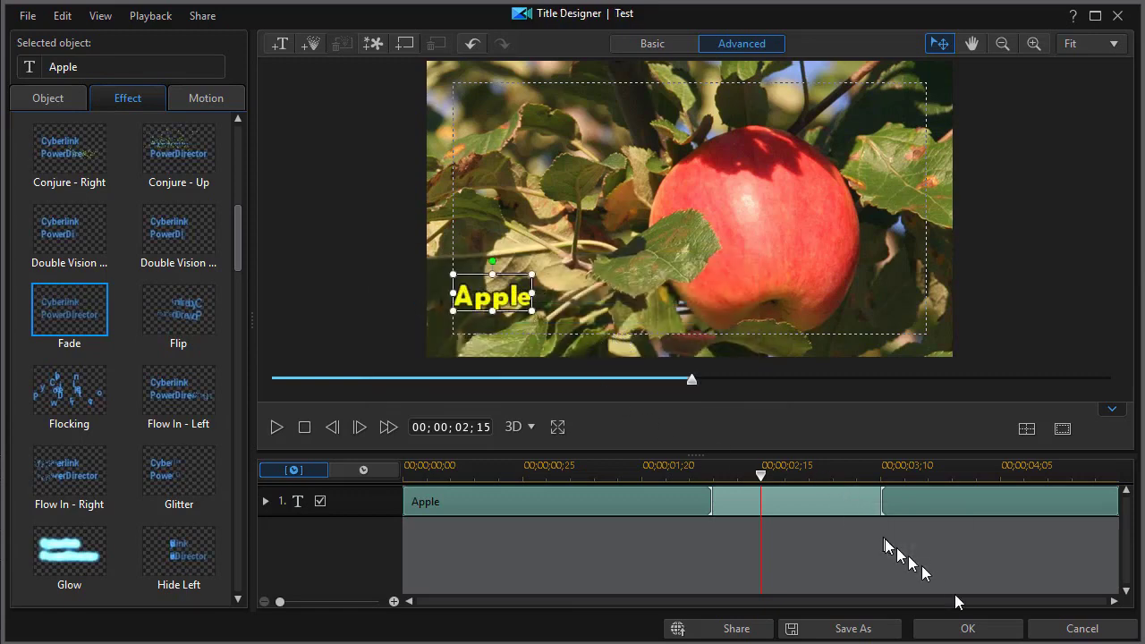
pyautogui.click(966, 629)
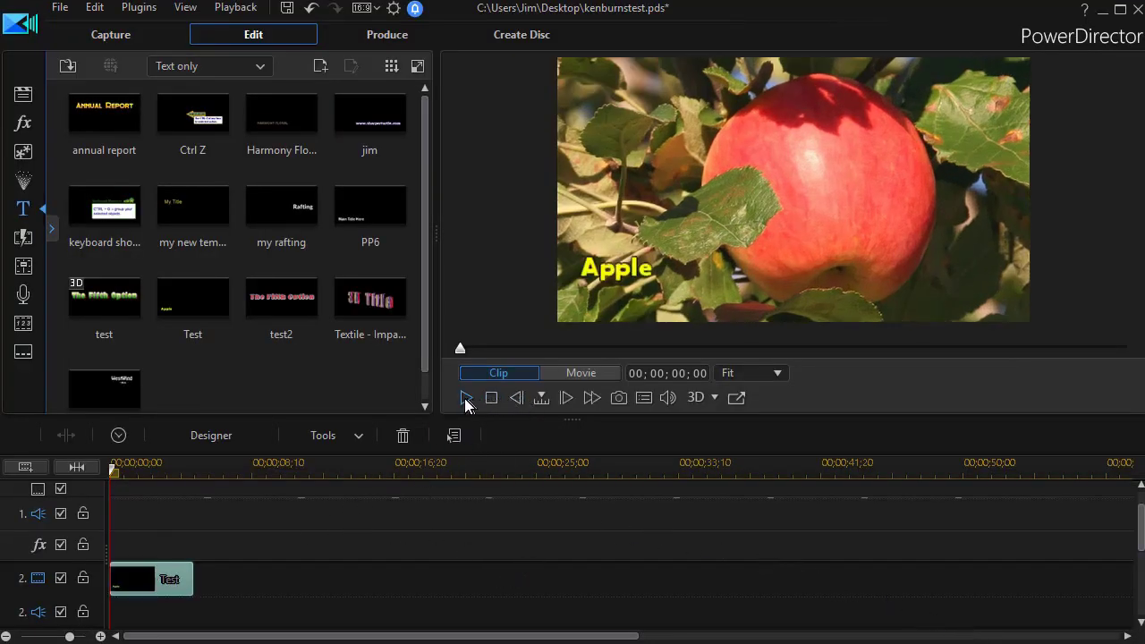
# Step: Play the project to check the fading yellow Apple title, then stop and rewind to the start
pyautogui.click(465, 399)
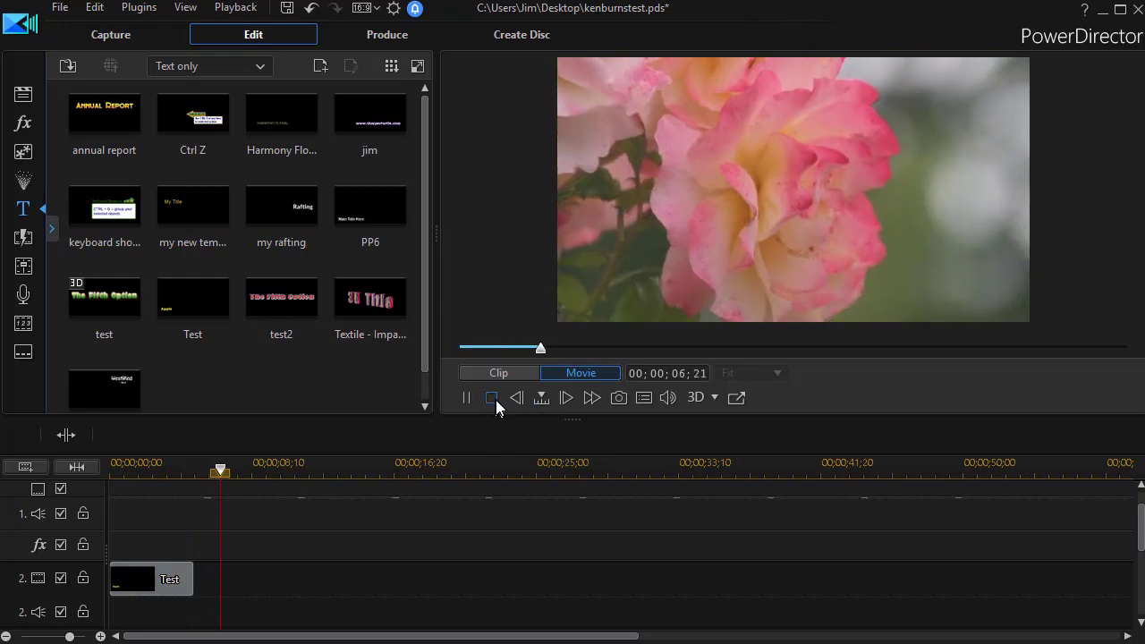
pyautogui.click(491, 398)
pyautogui.moveTo(1140, 524); pyautogui.dragTo(1141, 506)
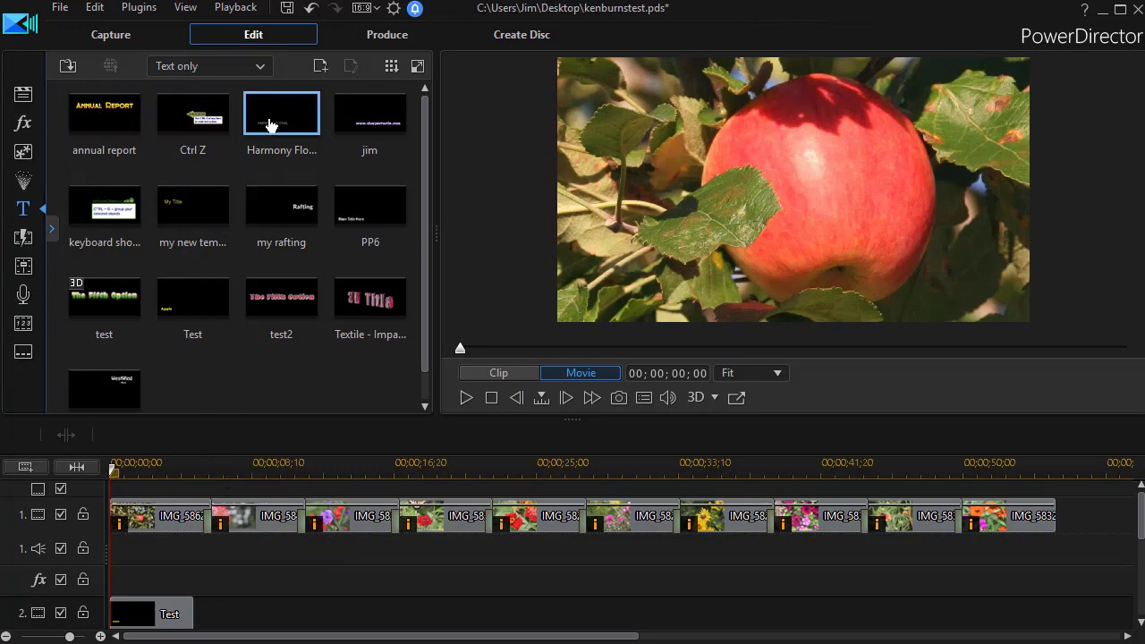
# Step: Drop four copies of the Test title onto track 2, one after another beneath the photos
pyautogui.moveTo(200, 302); pyautogui.dragTo(204, 590)
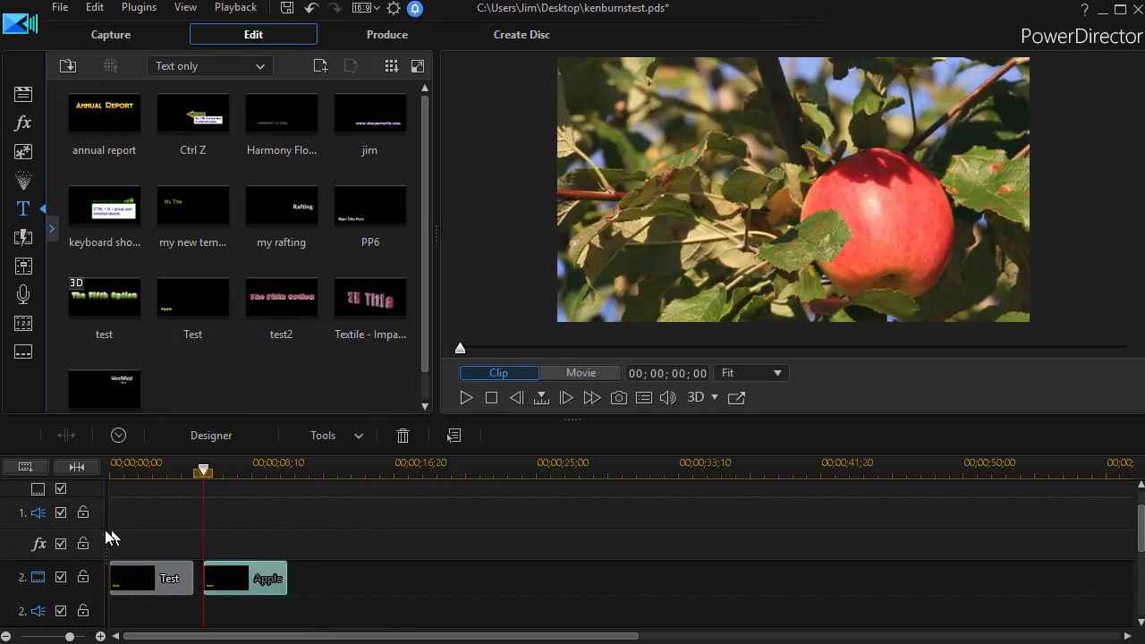
pyautogui.moveTo(94, 529); pyautogui.dragTo(100, 509)
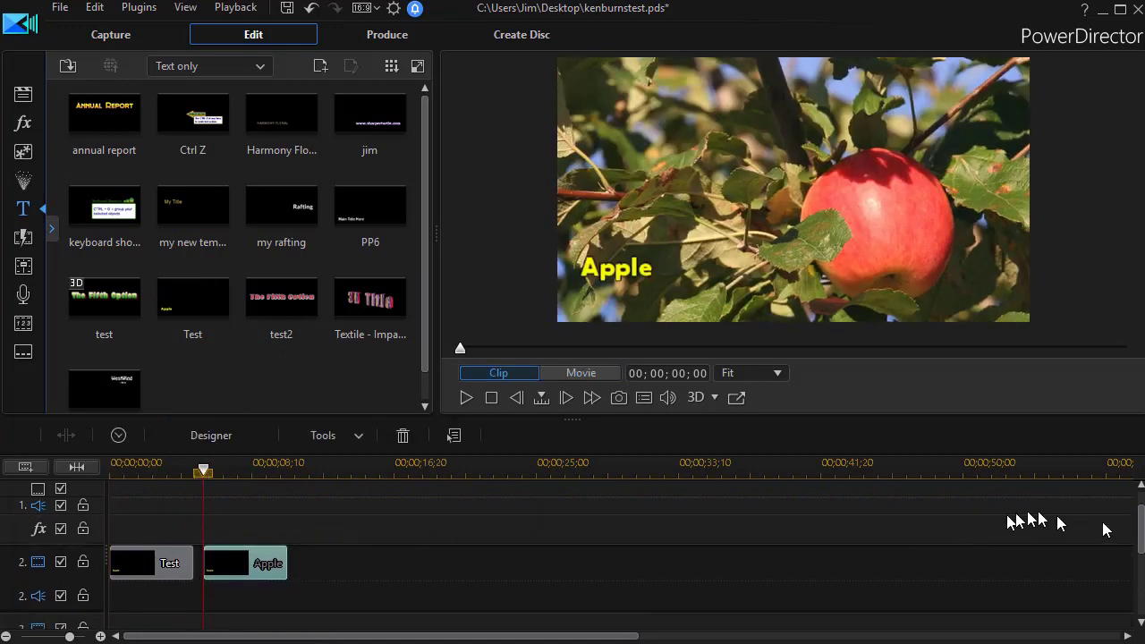
pyautogui.scroll(2, 1131, 537)
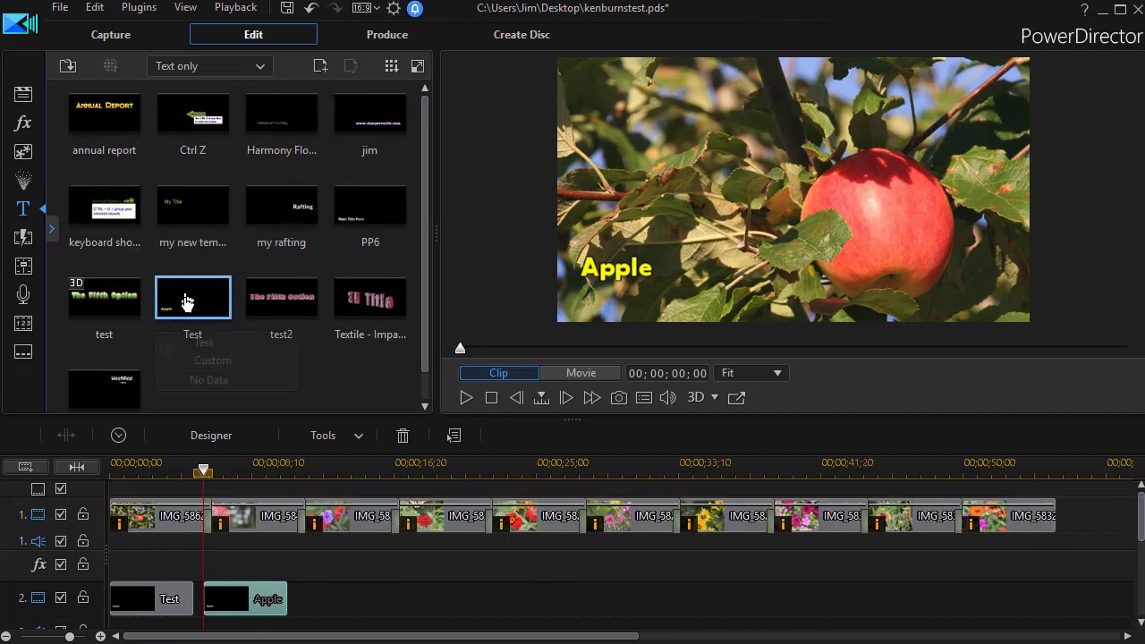
pyautogui.moveTo(184, 298); pyautogui.dragTo(301, 584)
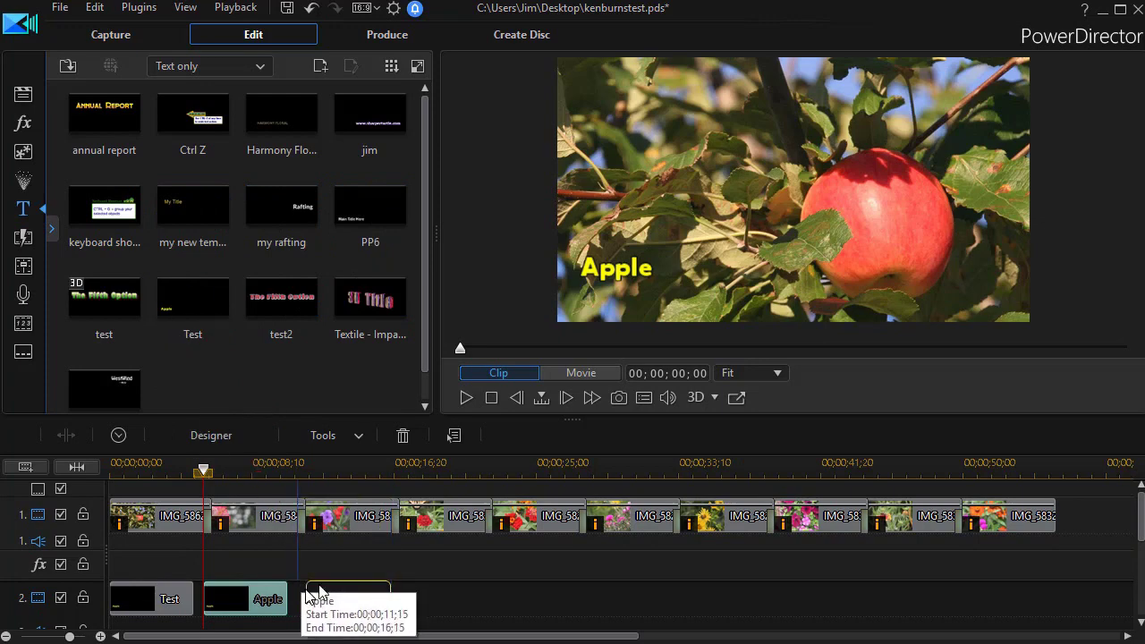
pyautogui.click(192, 221)
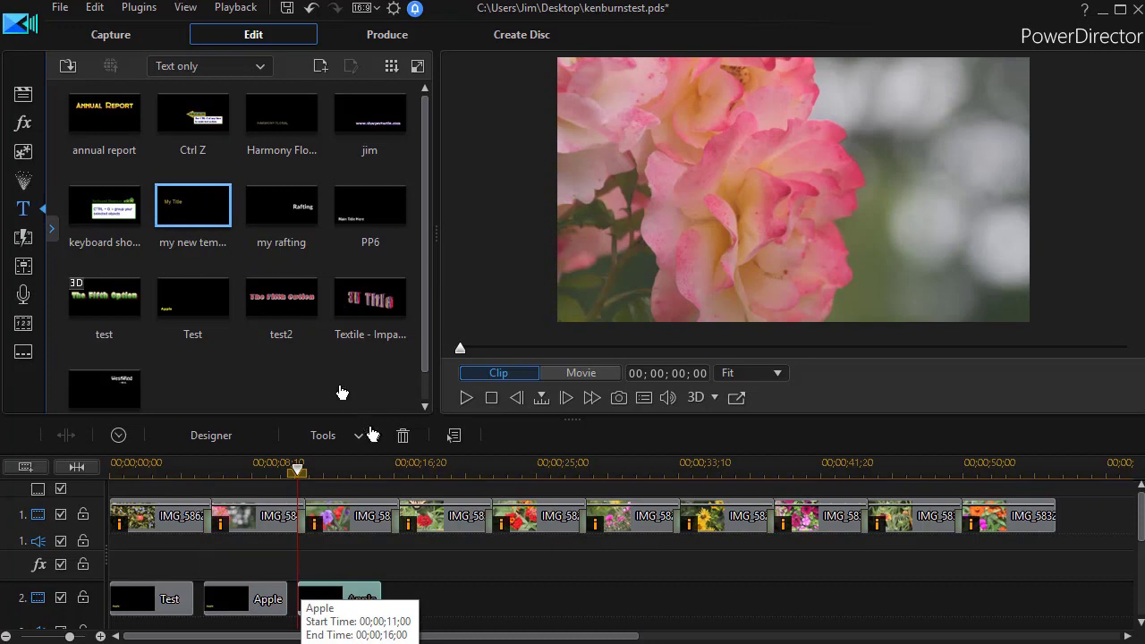
pyautogui.moveTo(214, 309); pyautogui.dragTo(393, 606)
pyautogui.moveTo(175, 304); pyautogui.dragTo(480, 604)
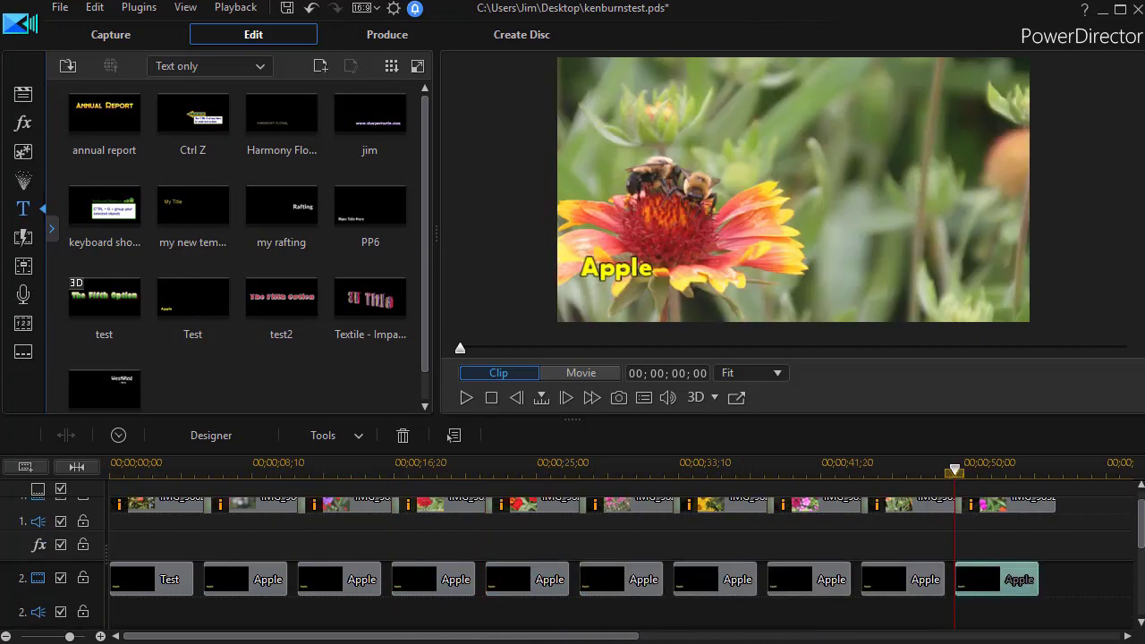
# Step: Replace the second title clip's Apple text with 'Pink and White' in Title Designer and apply it
pyautogui.click(257, 577)
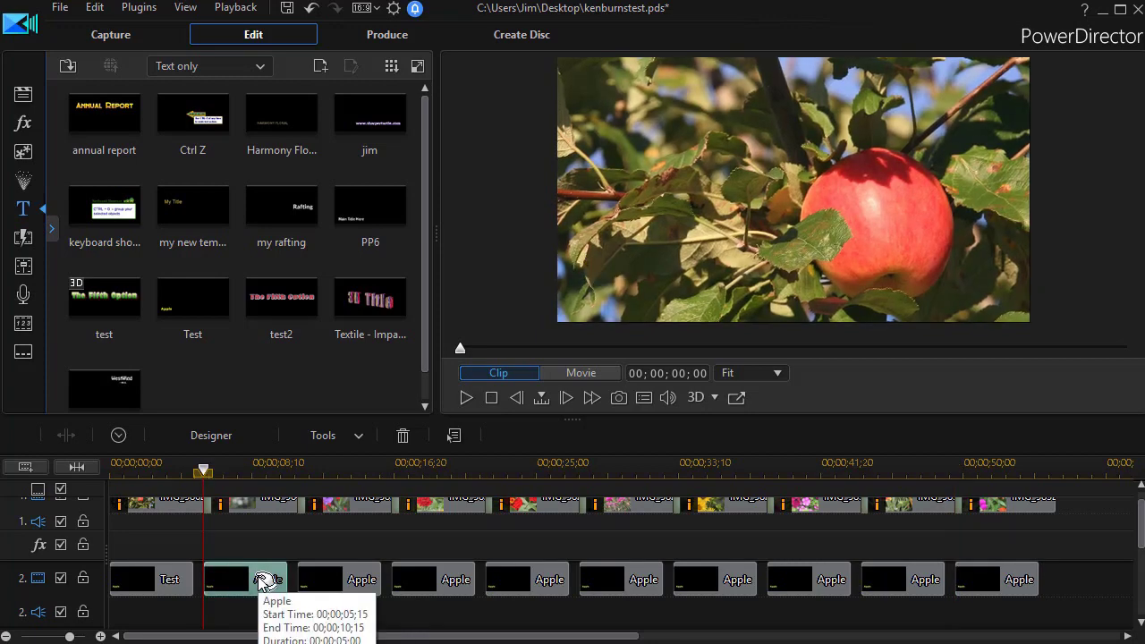
pyautogui.doubleClick(259, 580)
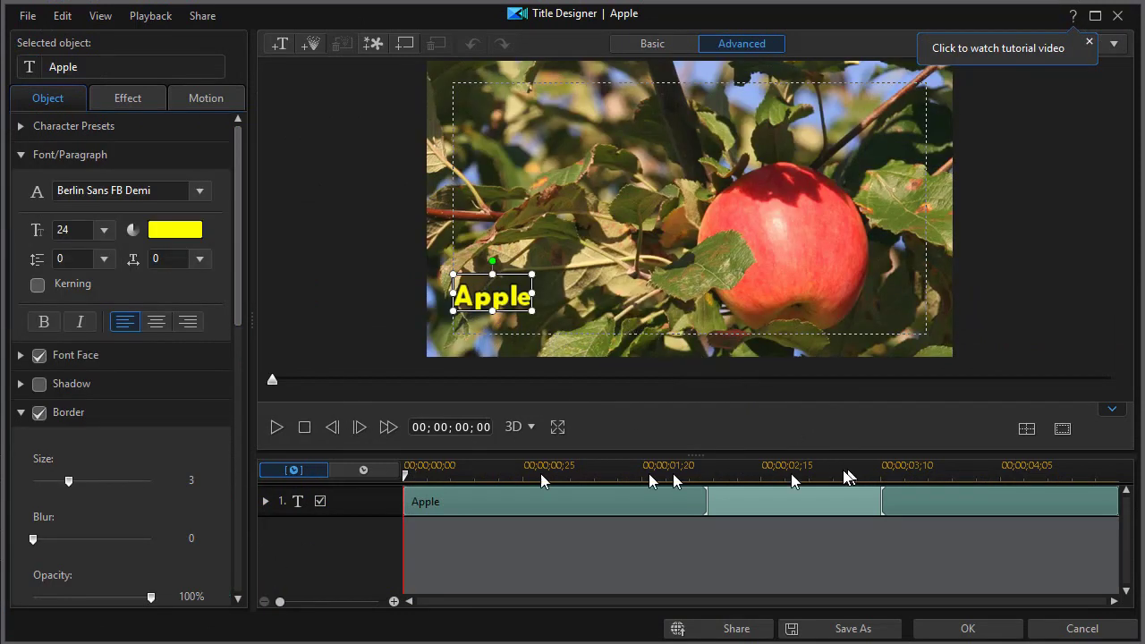
pyautogui.moveTo(407, 479); pyautogui.dragTo(677, 517)
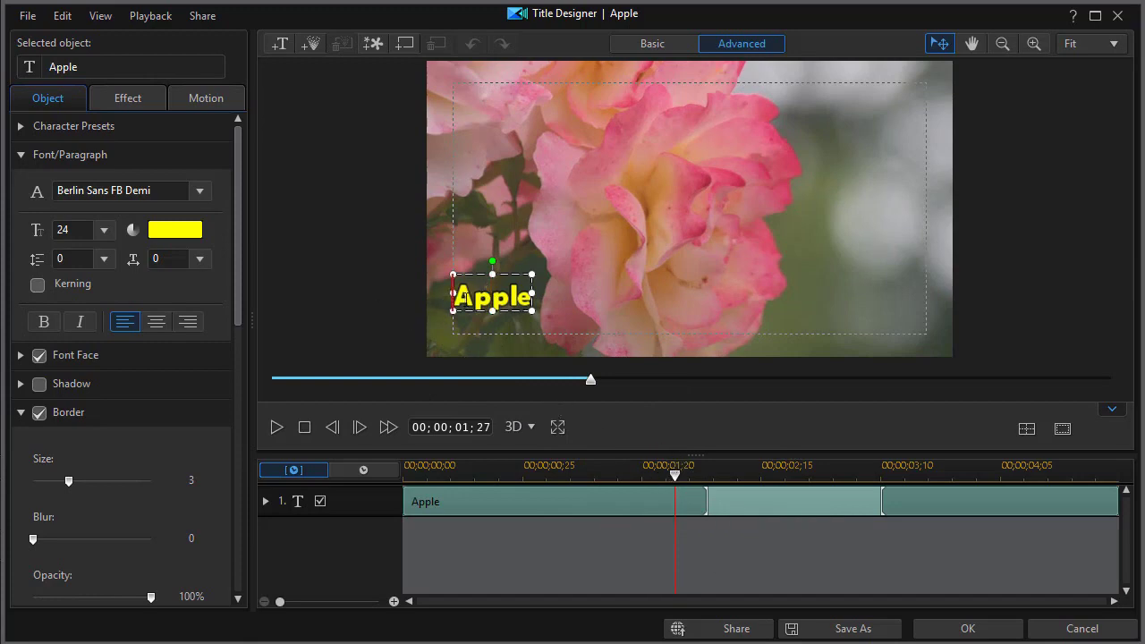
pyautogui.doubleClick(463, 297)
pyautogui.write('Pink and White')
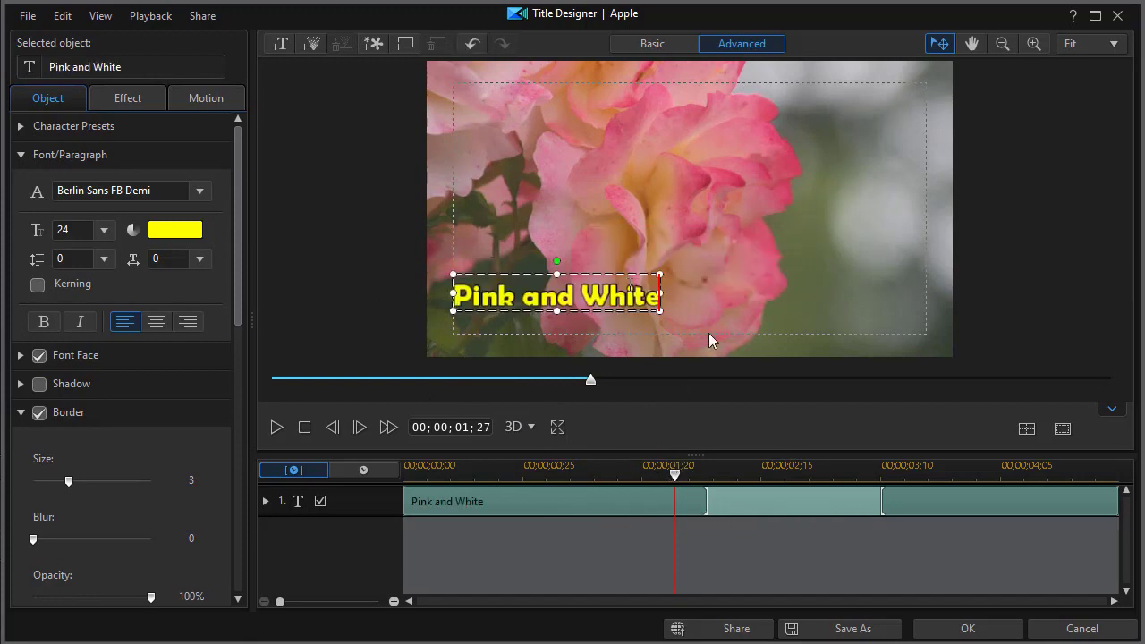
pyautogui.click(966, 627)
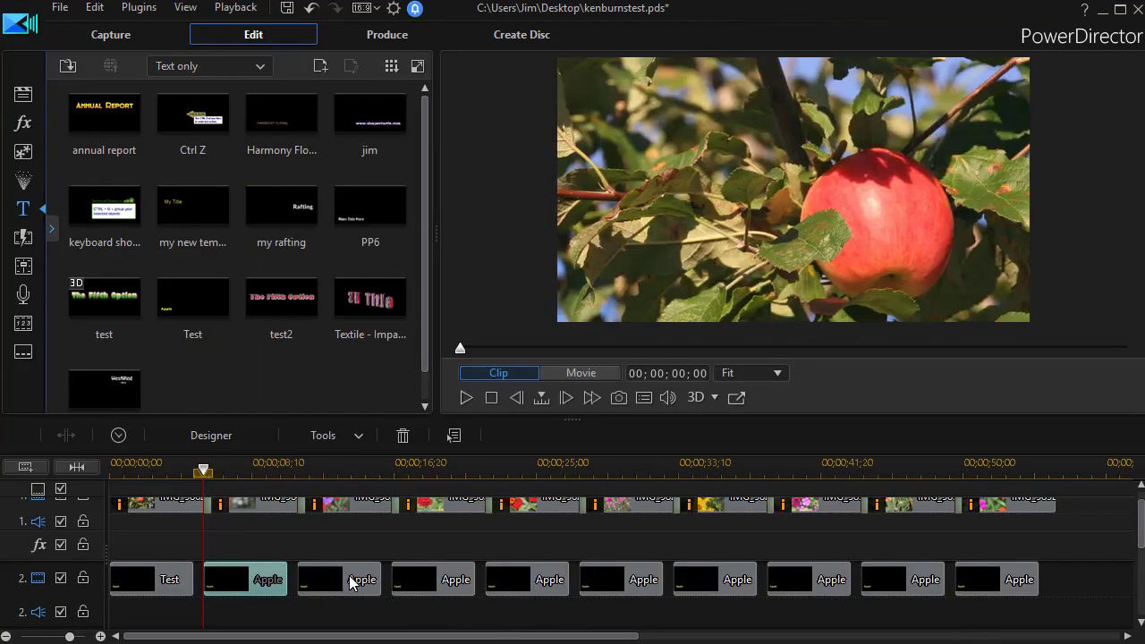
pyautogui.click(349, 580)
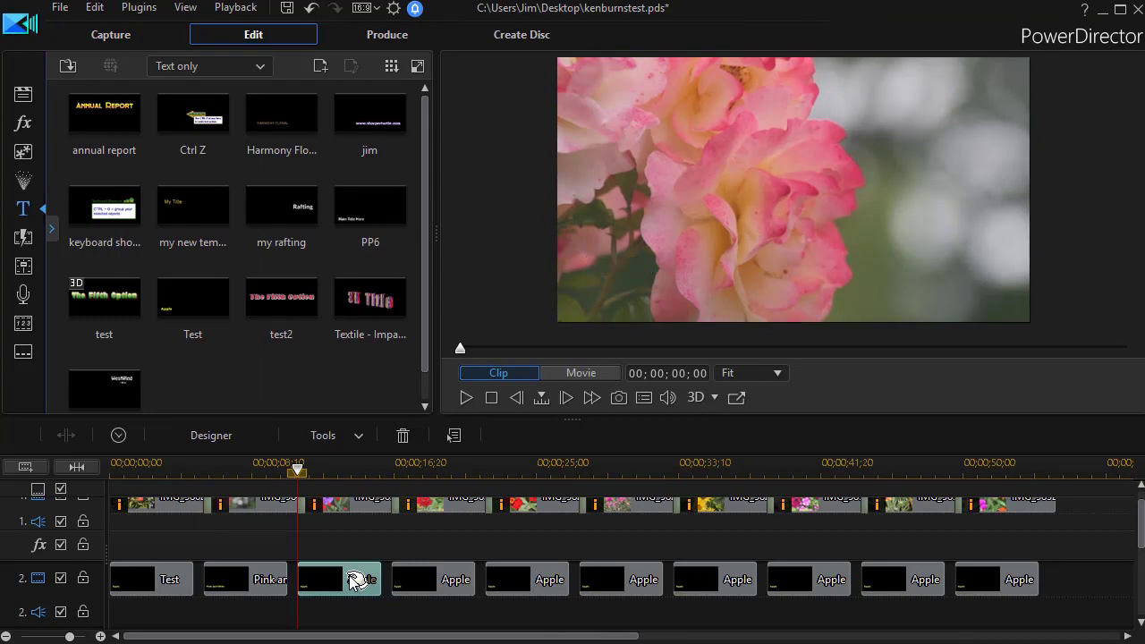
# Step: Replace the third title clip's Apple text with 'Purple' in Title Designer and apply it
pyautogui.doubleClick(354, 578)
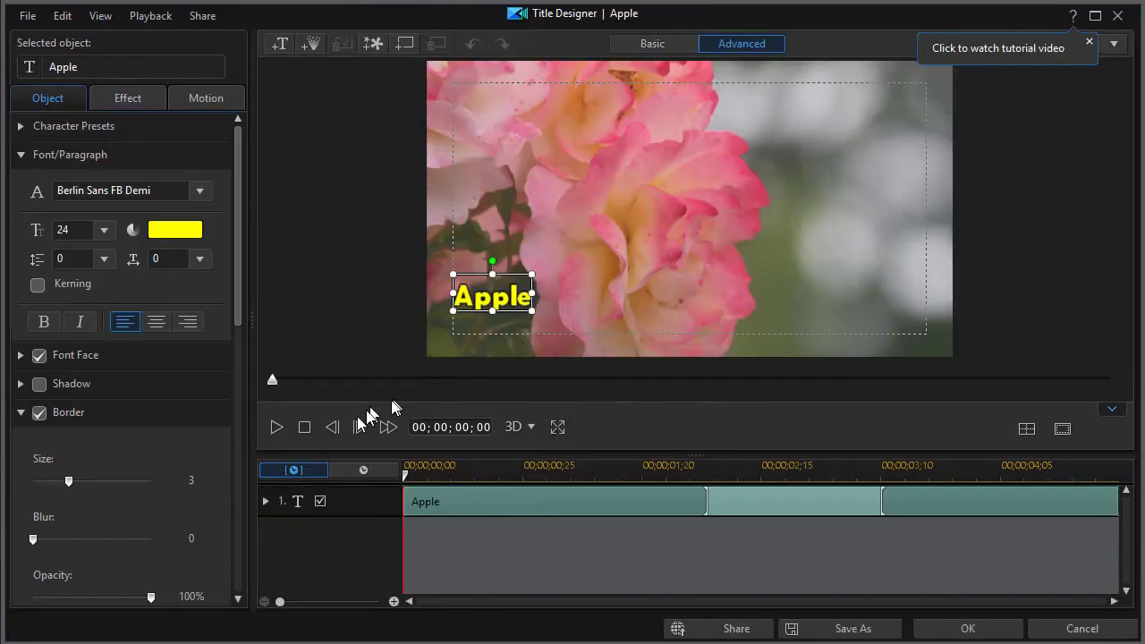
pyautogui.moveTo(404, 476); pyautogui.dragTo(670, 498)
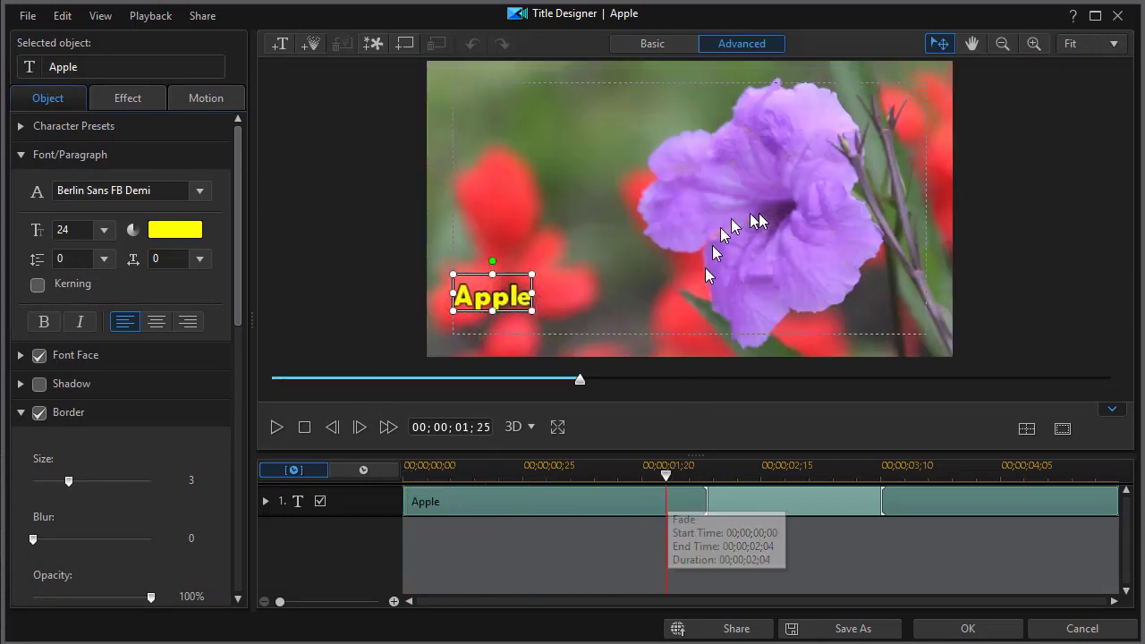
pyautogui.doubleClick(492, 297)
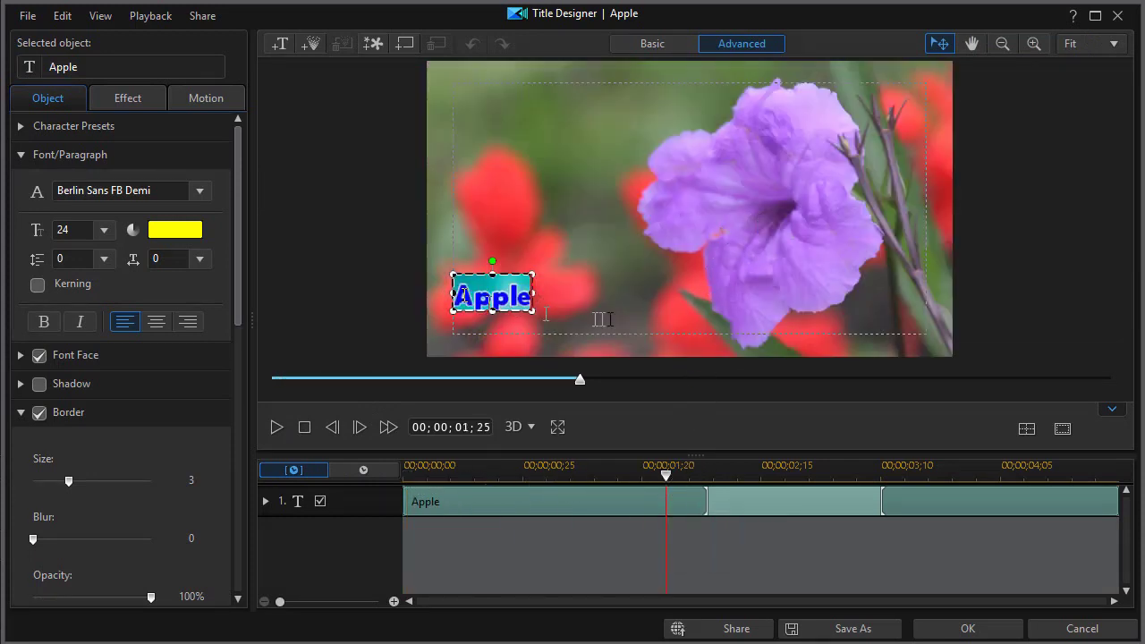
pyautogui.write('Purple')
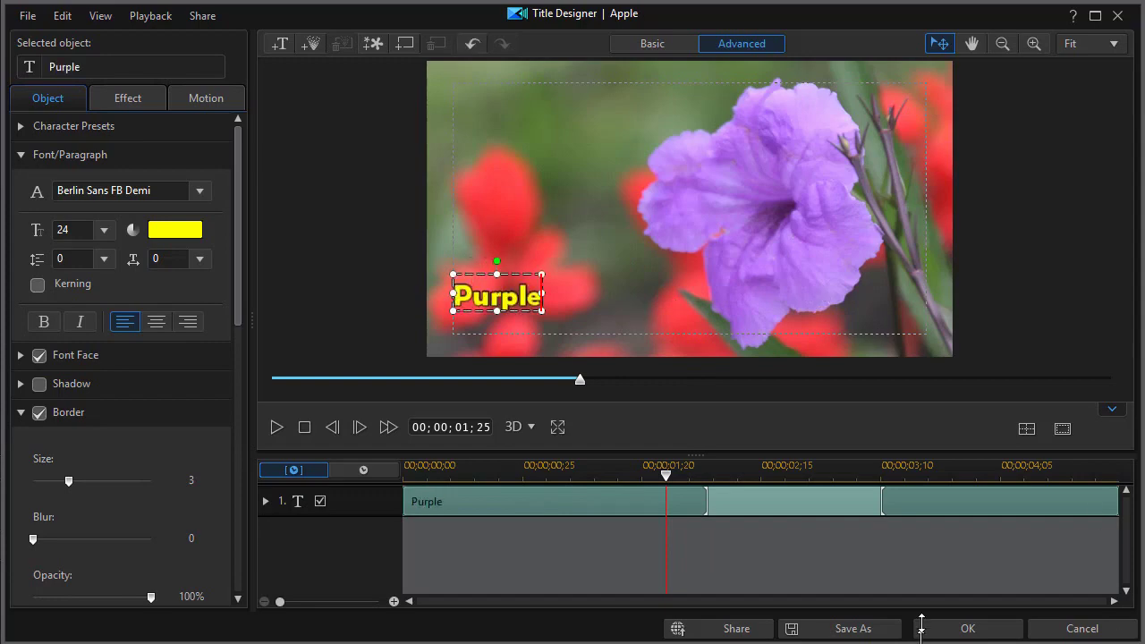
pyautogui.click(975, 629)
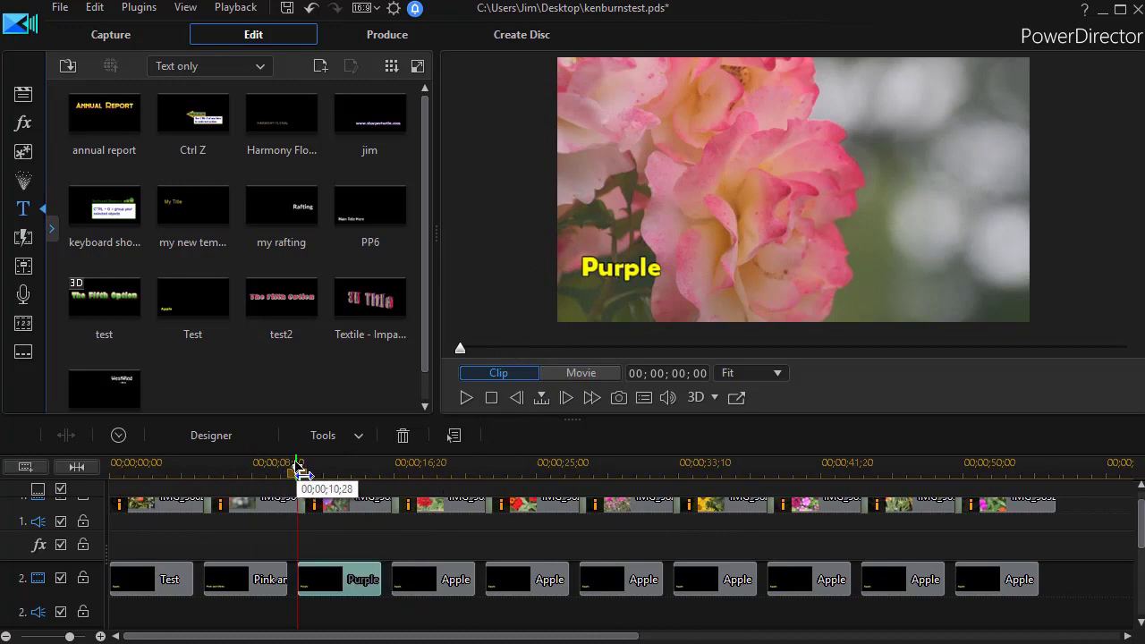
# Step: Rewind the playhead to 00;00;00;00 and play the slideshow preview
pyautogui.moveTo(298, 470); pyautogui.dragTo(109, 470)
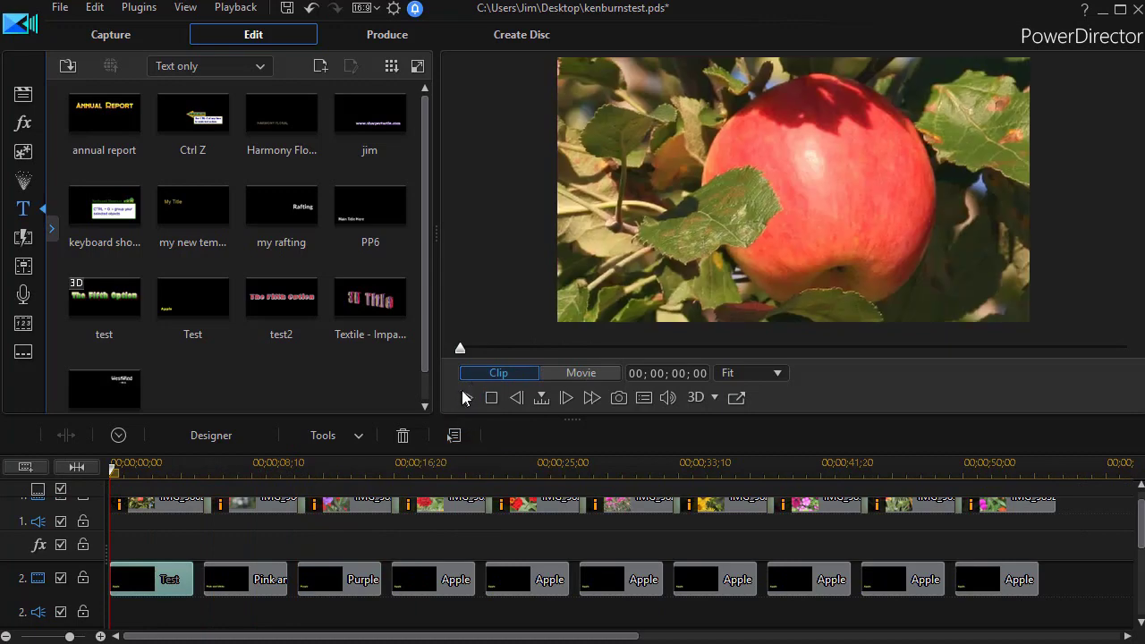
pyautogui.click(466, 398)
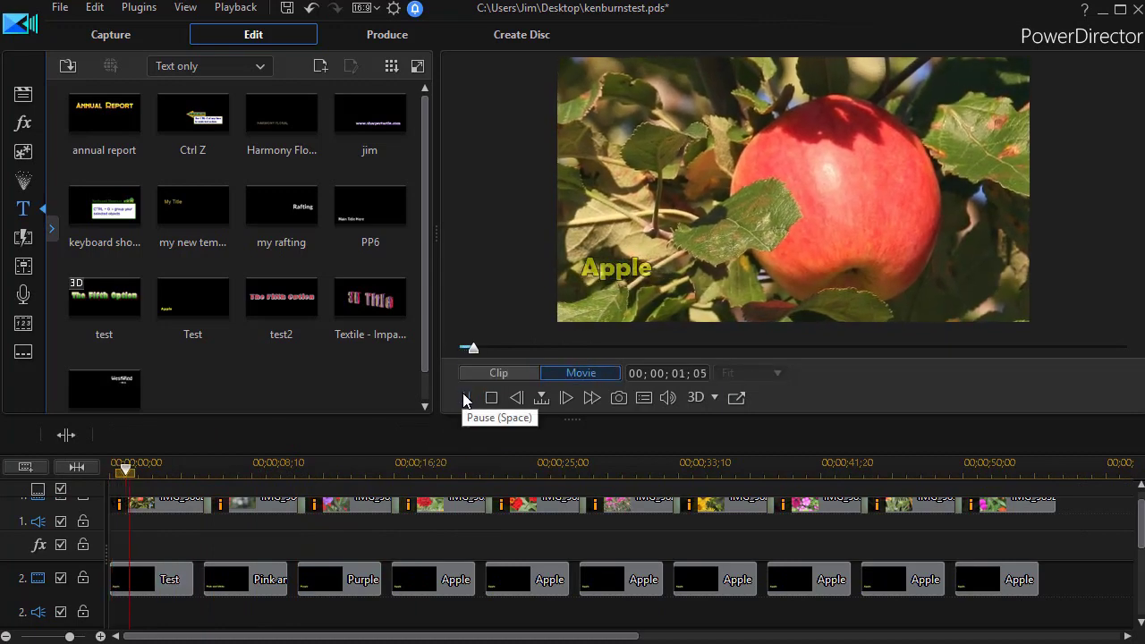